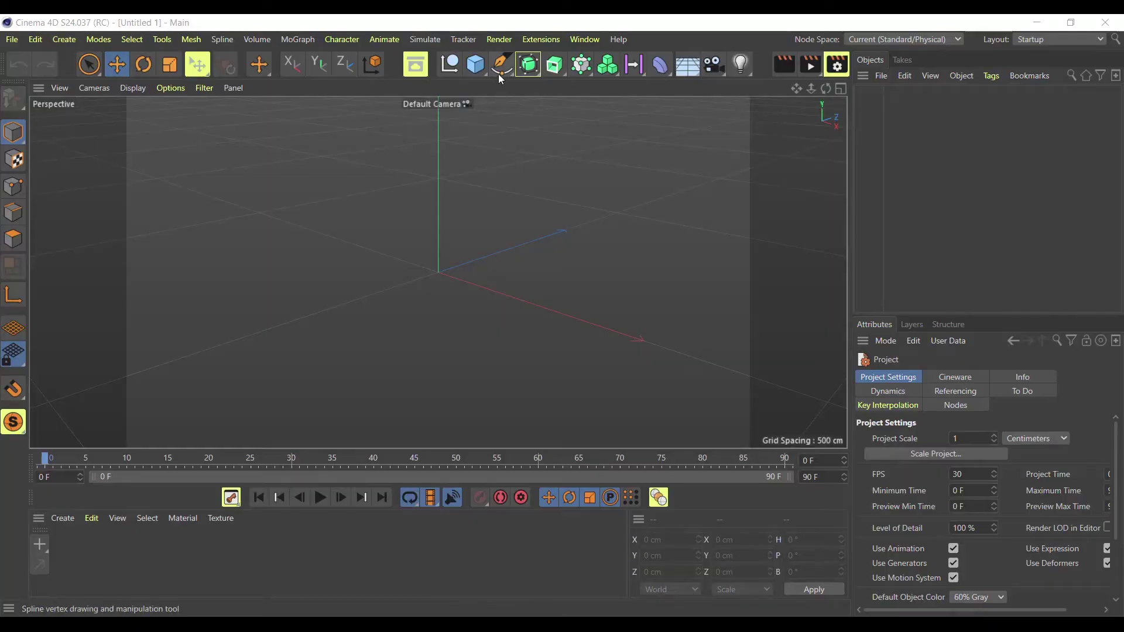
Open the spline shape palette in the empty scene.
click(499, 64)
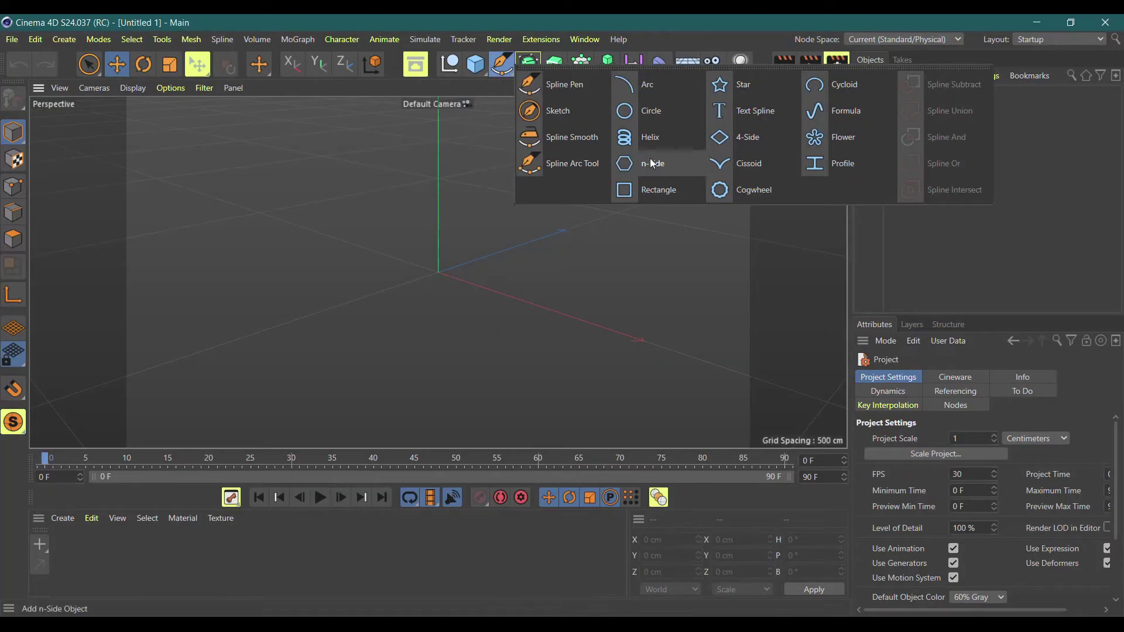
Add a Helix spline on the XZ plane with a 25 cm start radius.
click(644, 137)
click(985, 537)
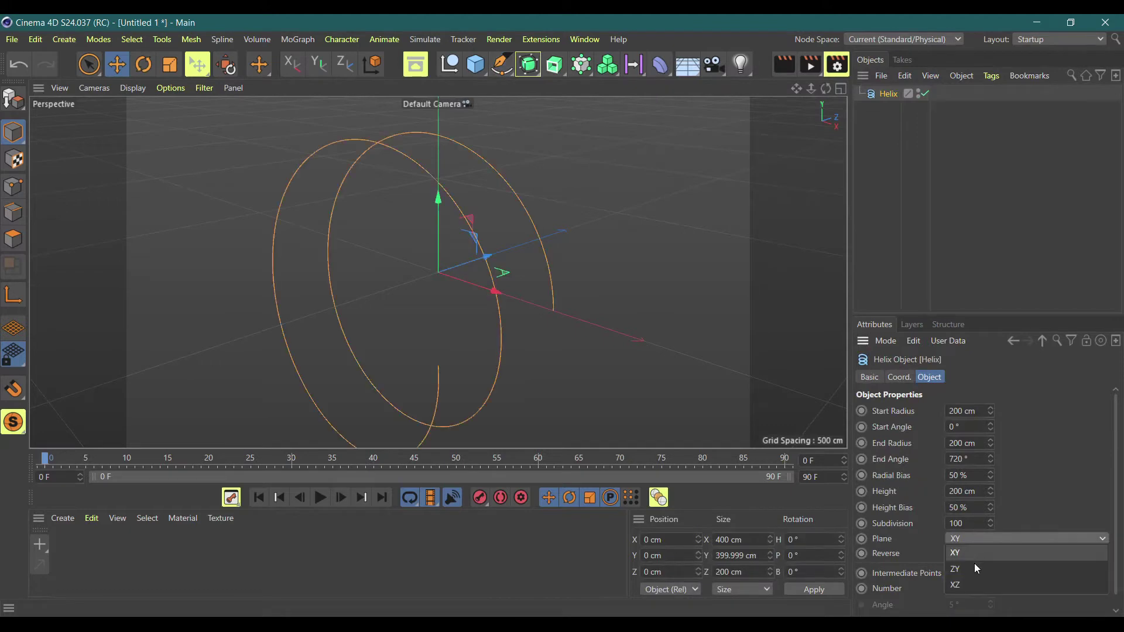
click(967, 583)
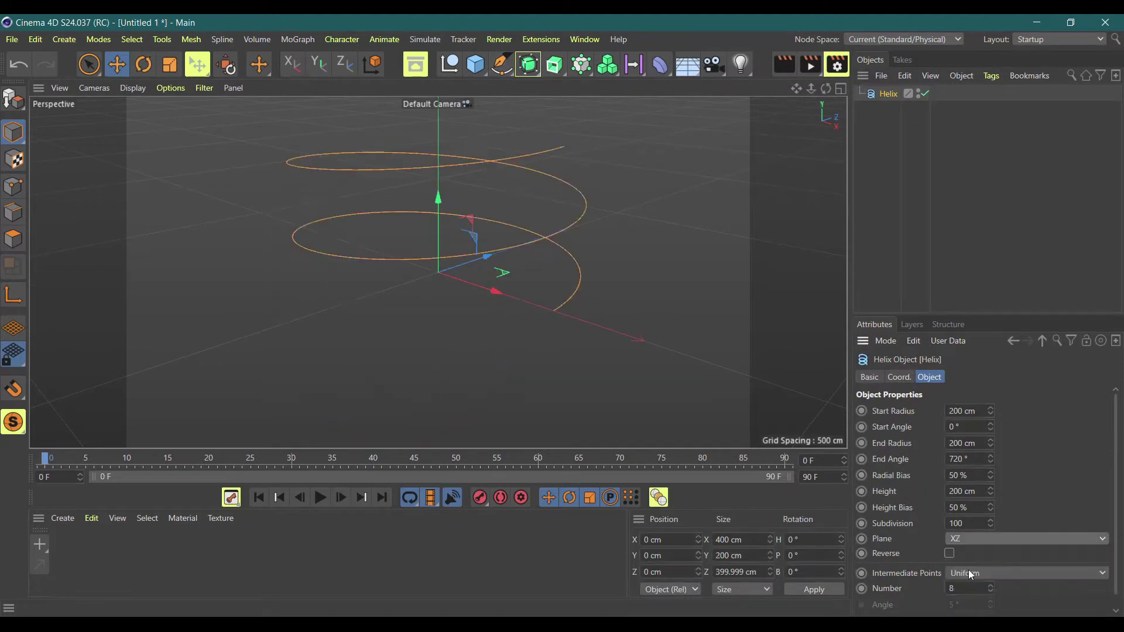
click(972, 412)
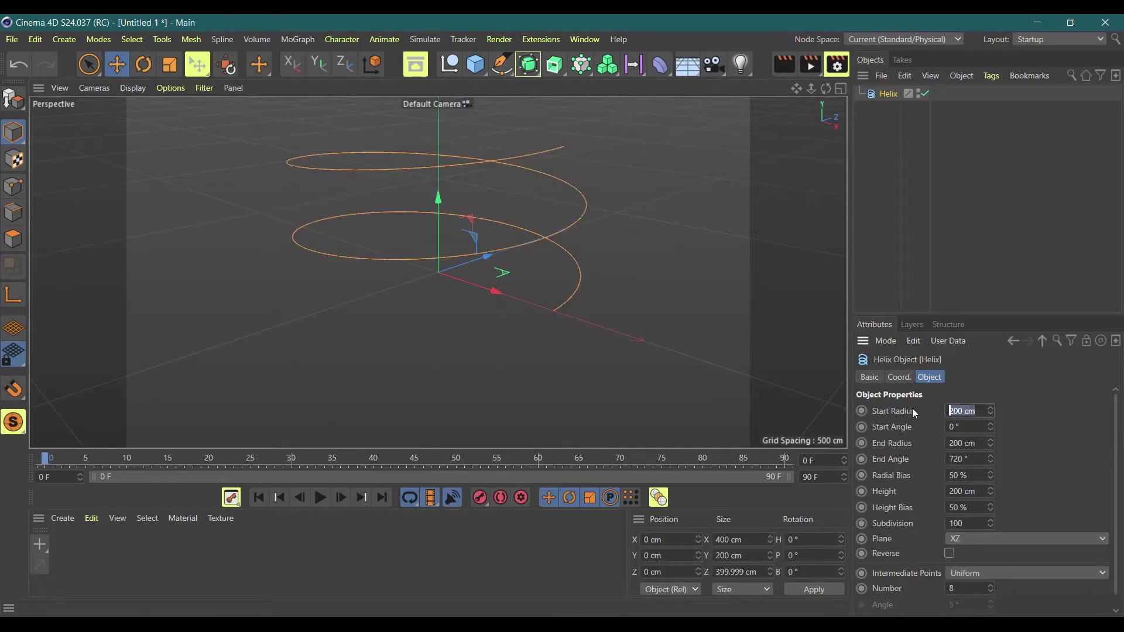
text(25)
key(Return)
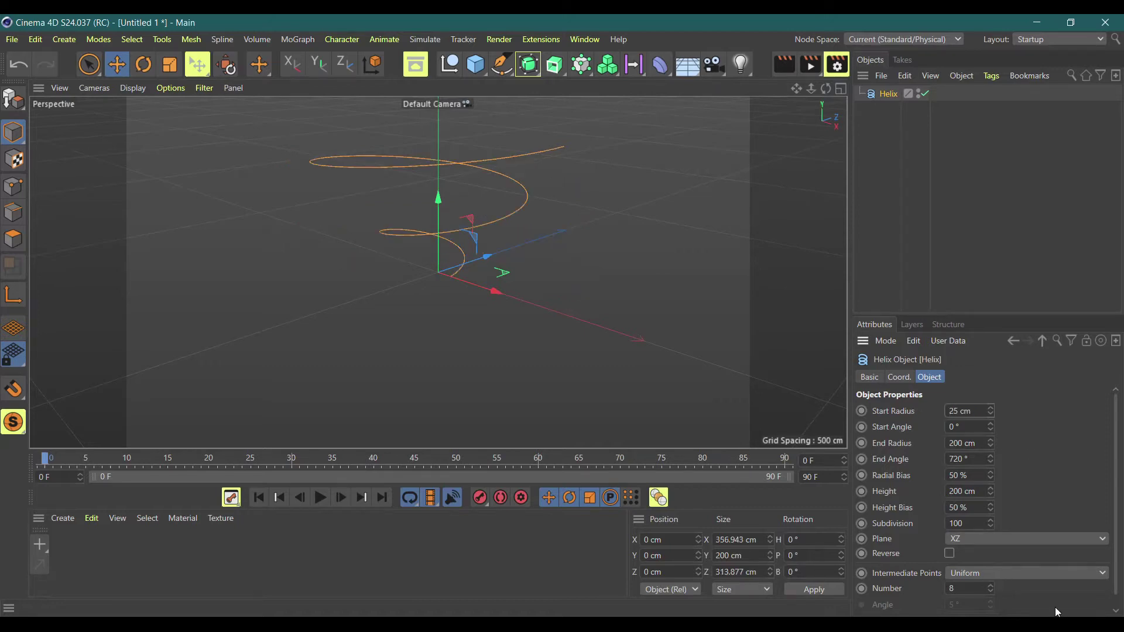
Set the helix to start radius 0 cm, start angle 275°, end radius 165 cm, end angle 1200°.
click(966, 411)
text(0)
key(Tab)
text(275)
key(Tab)
key(BackSpace)
text(165)
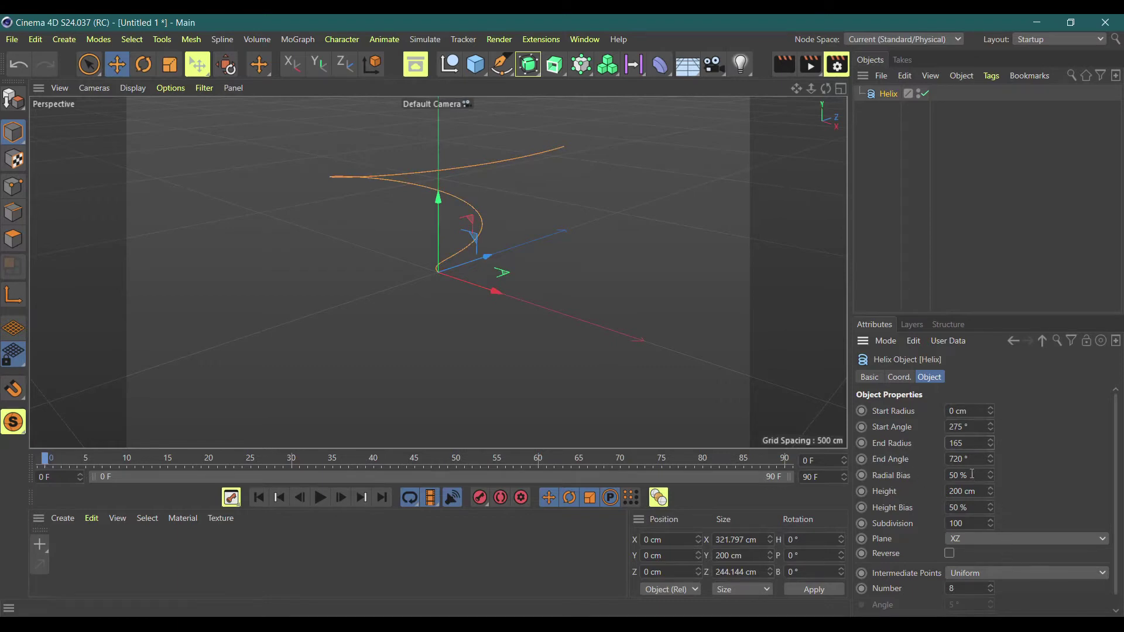
key(Tab)
text(1200)
key(Return)
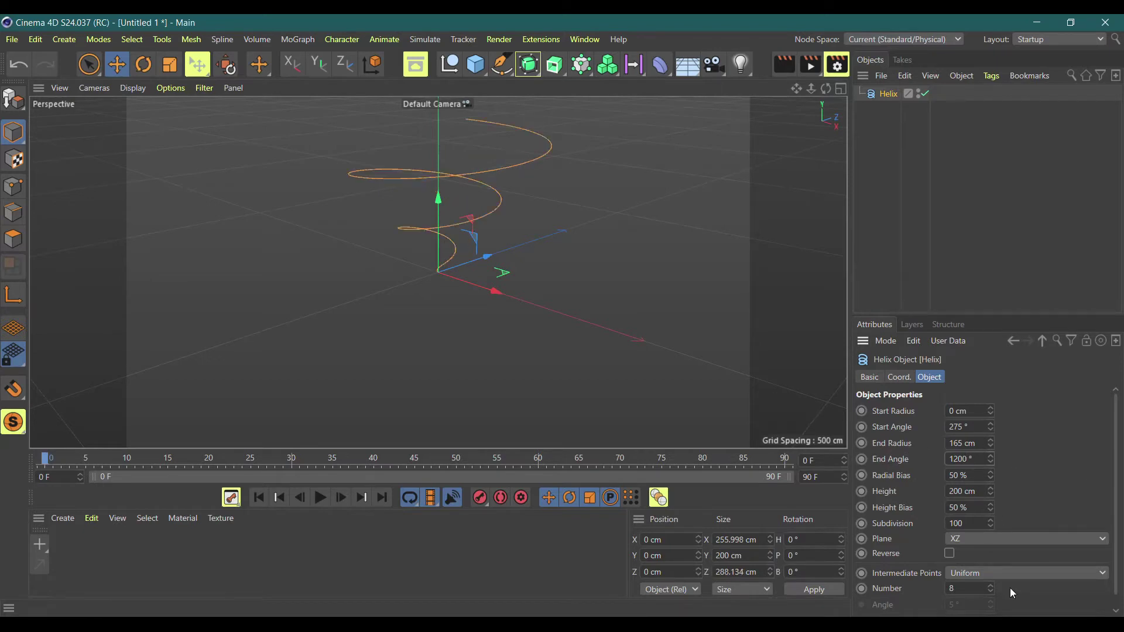
click(880, 461)
Change the helix end angle to 1057° and height to 30 cm, viewing the spiral front-on.
text(1057)
click(952, 492)
double_click(952, 492)
text(30)
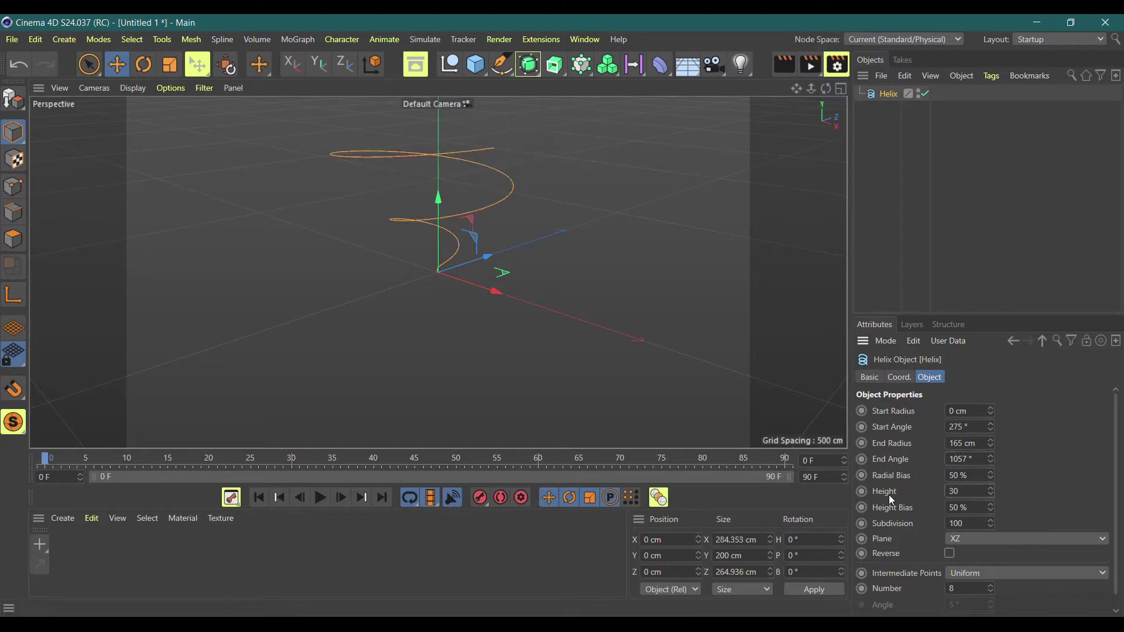
key(Return)
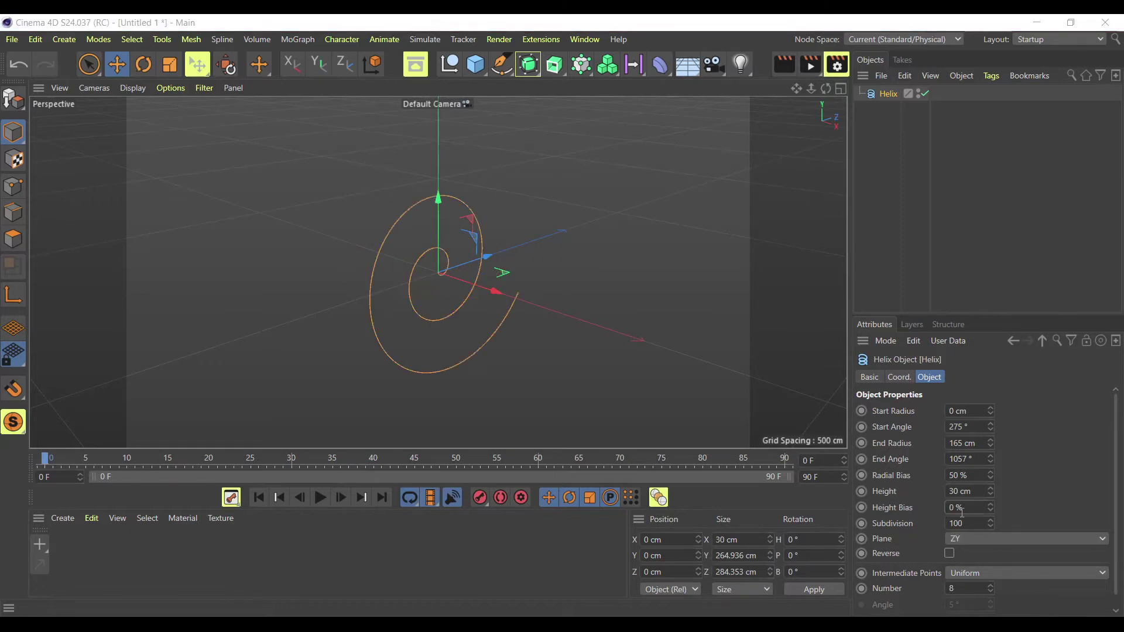
drag(824, 90, 779, 94)
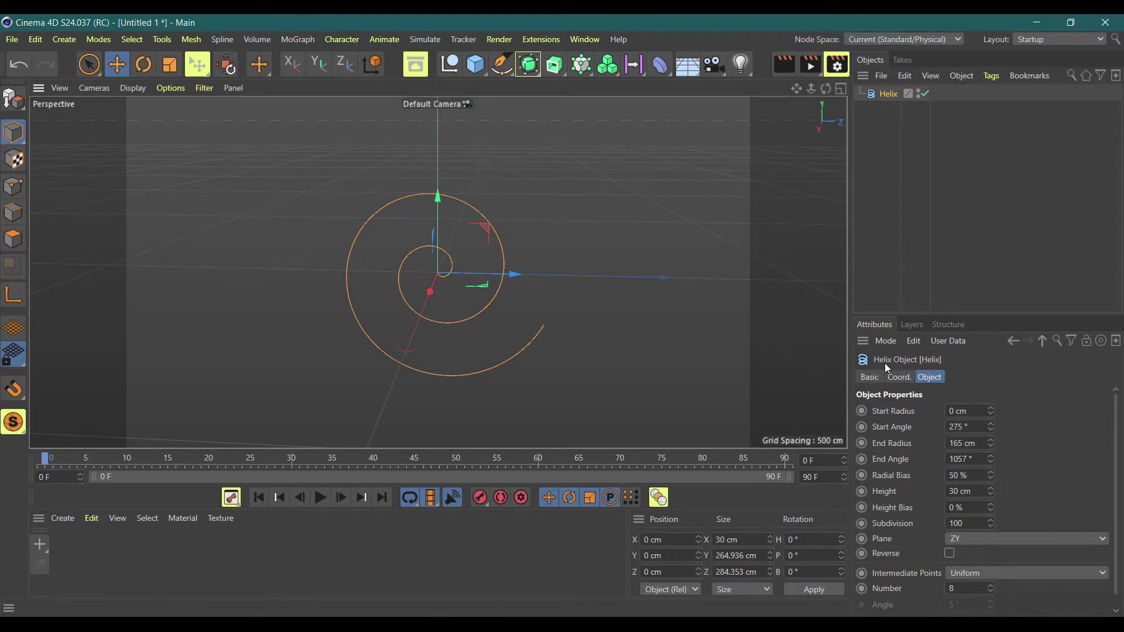
Add a Circle spline with a 20 cm radius.
click(501, 69)
click(653, 120)
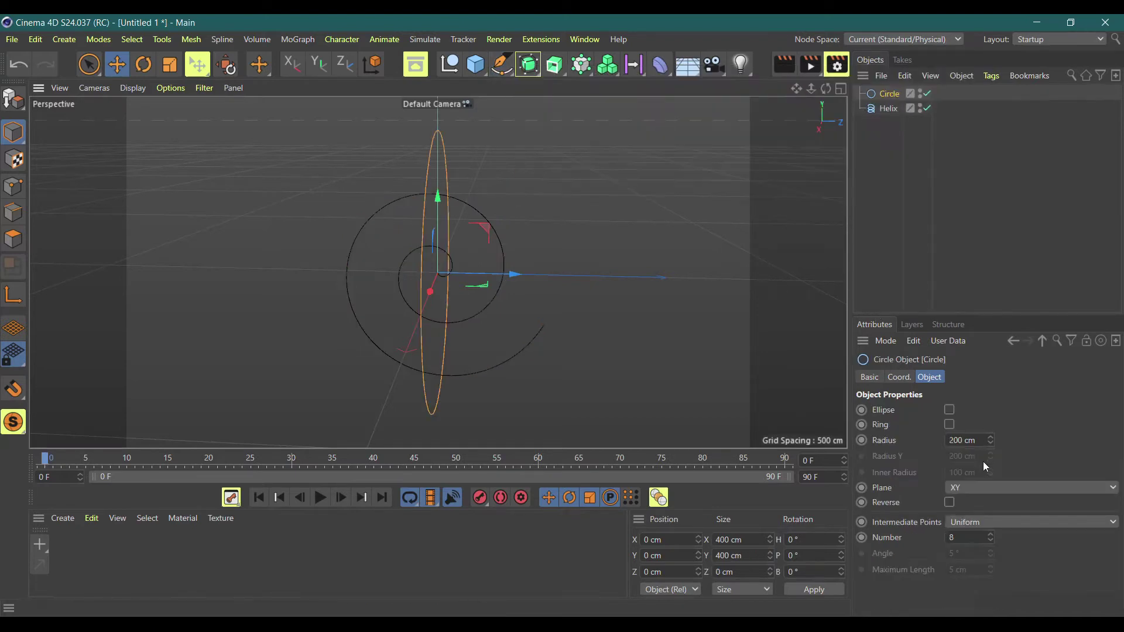
double_click(967, 442)
text(20)
key(Return)
key(Return)
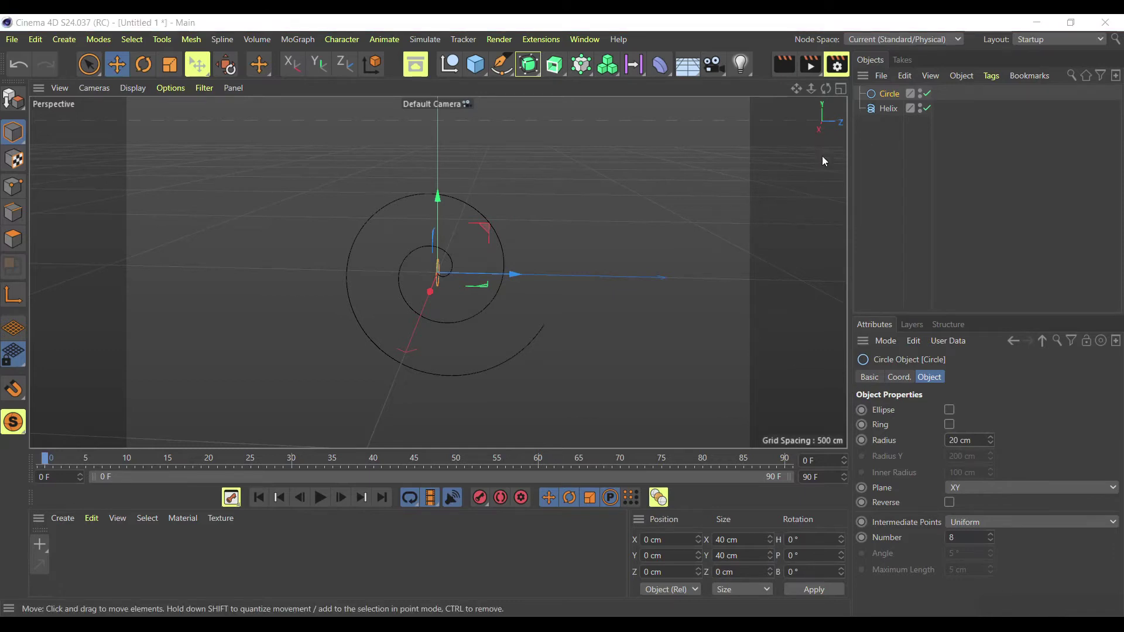
Add a Sweep generator with the circle as its profile.
click(550, 73)
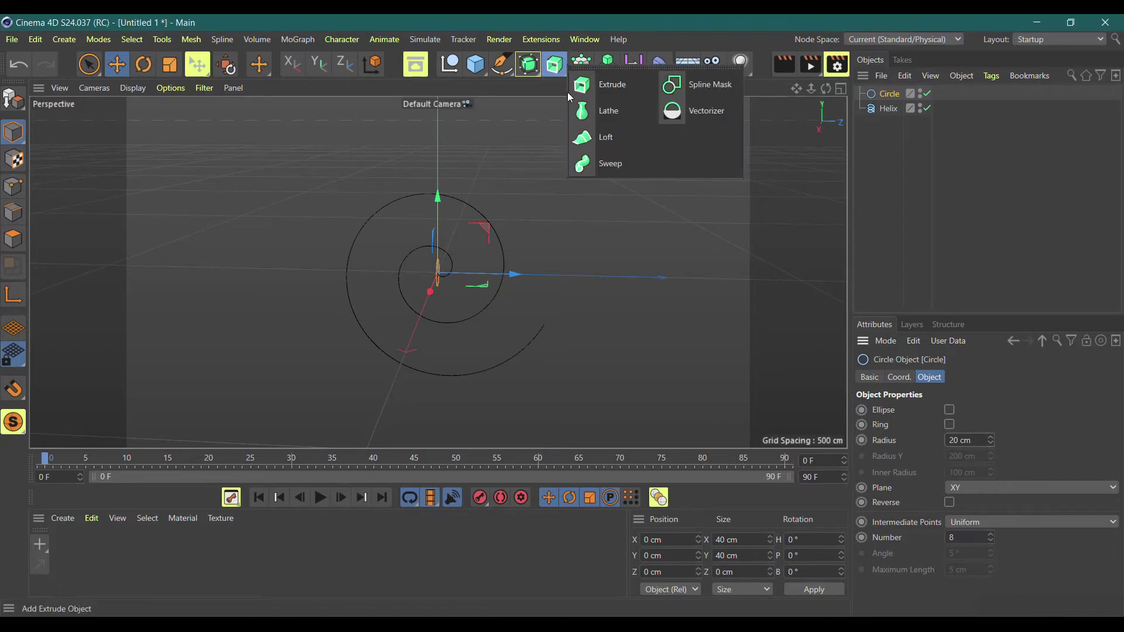
click(597, 158)
mouse_move(888, 110)
mouse_down()
mouse_move(891, 94)
mouse_move(892, 117)
mouse_up()
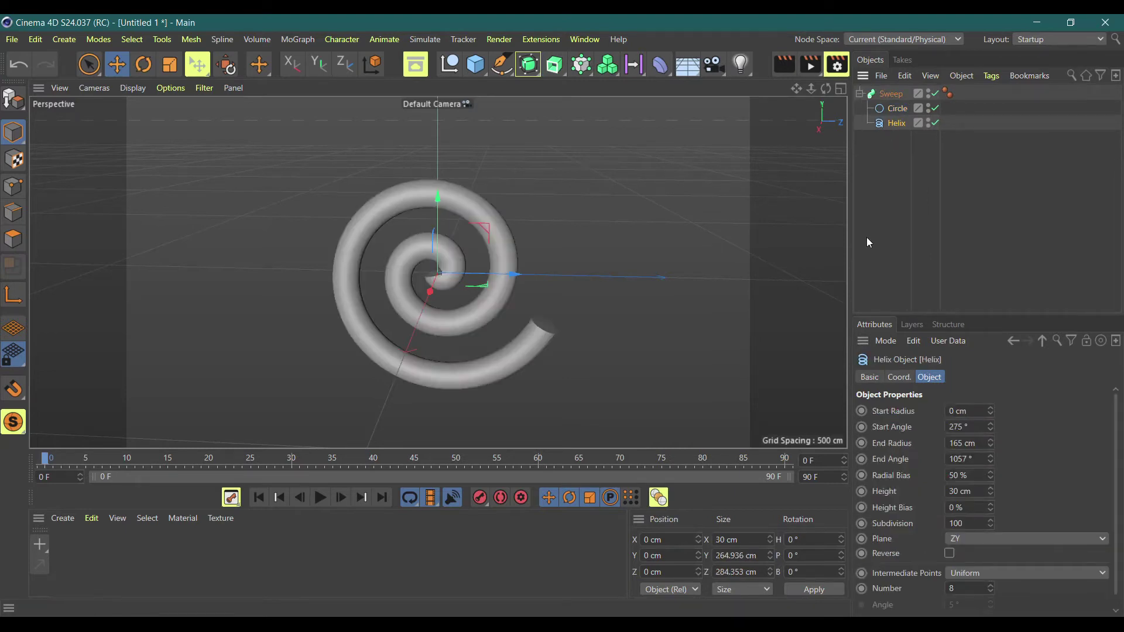
Rotate the Sweep 180° in pitch to flip the spiral tube.
click(891, 94)
click(914, 377)
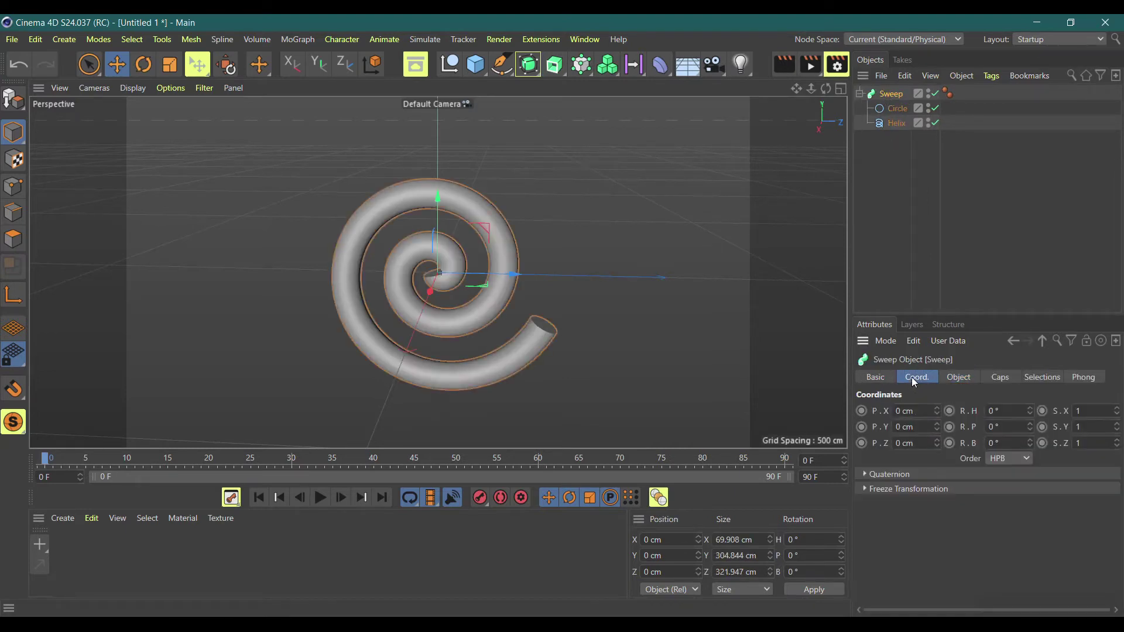
click(1000, 429)
text(180)
key(Return)
mouse_move(825, 88)
mouse_down()
mouse_move(867, 88)
mouse_move(823, 87)
mouse_up()
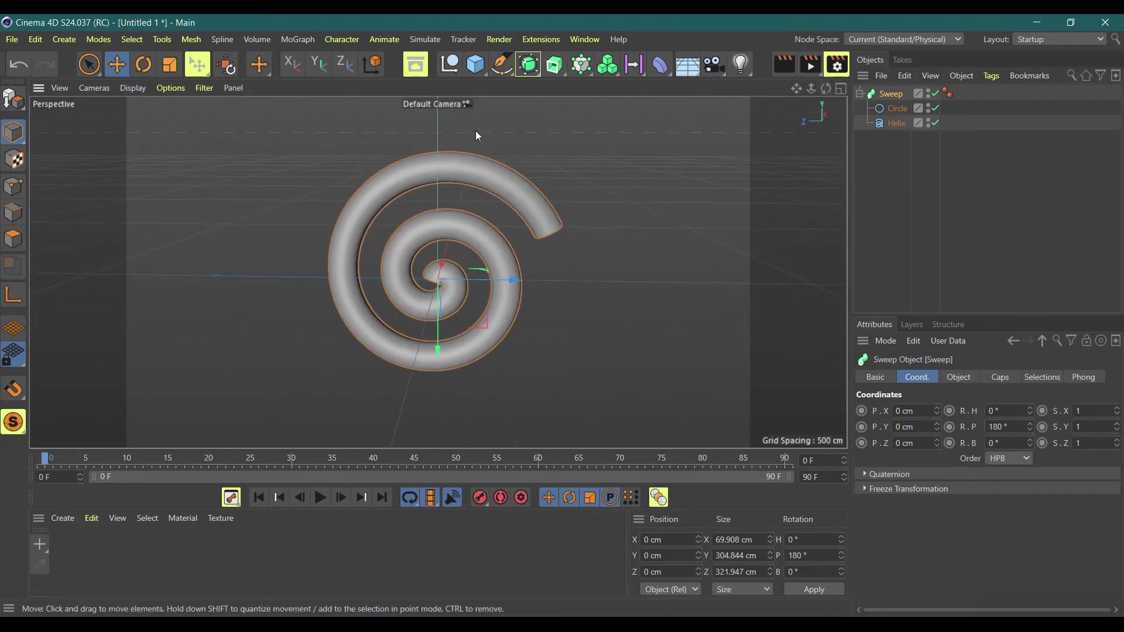
click(476, 65)
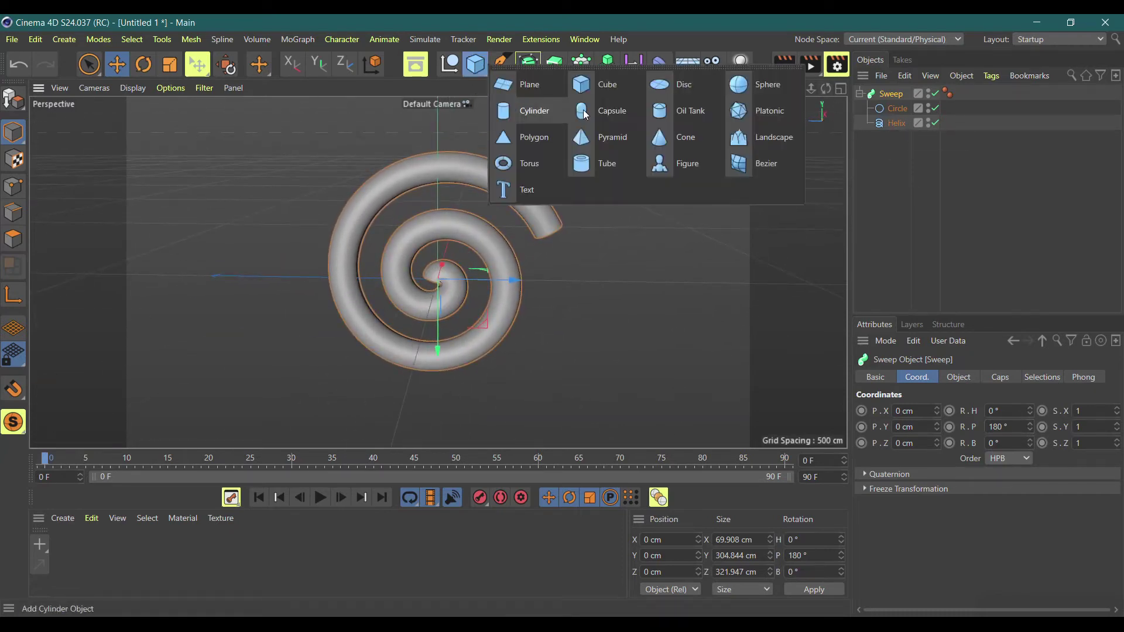
Add a low-poly Sphere with a 44 cm radius and 8 segments.
click(751, 89)
click(933, 379)
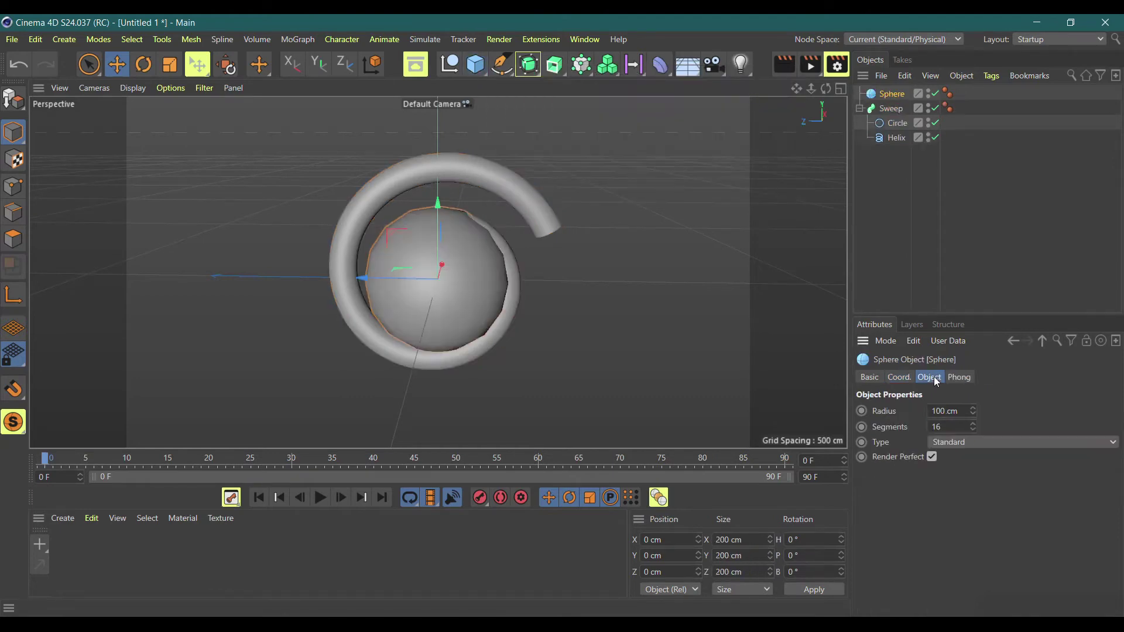
double_click(947, 411)
text(44)
key(Return)
key(Tab)
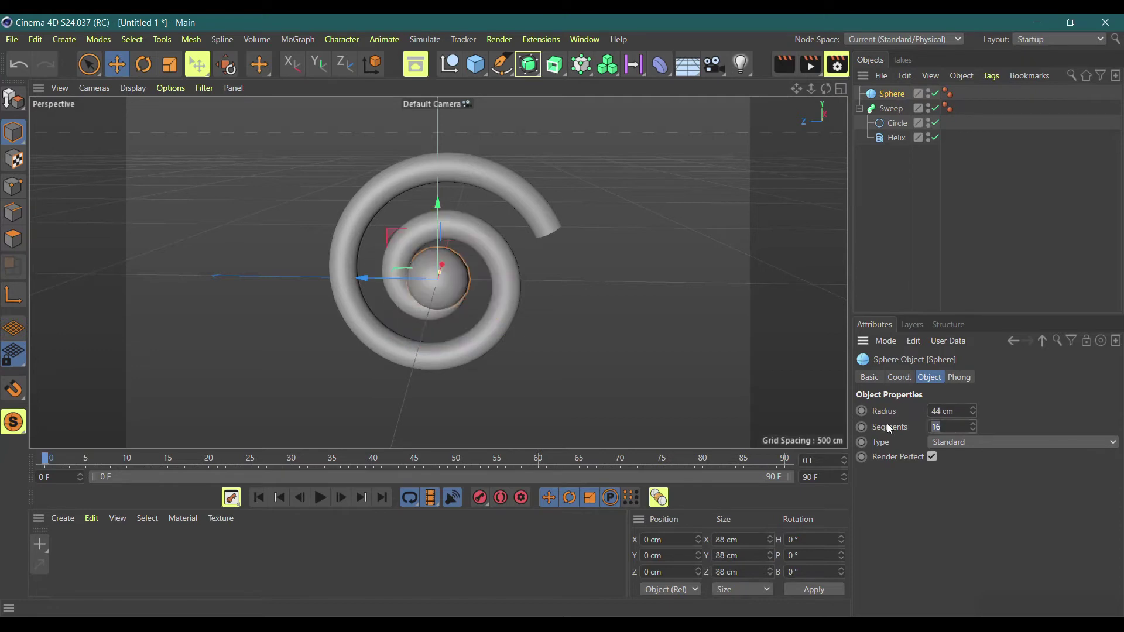
text(8)
key(Return)
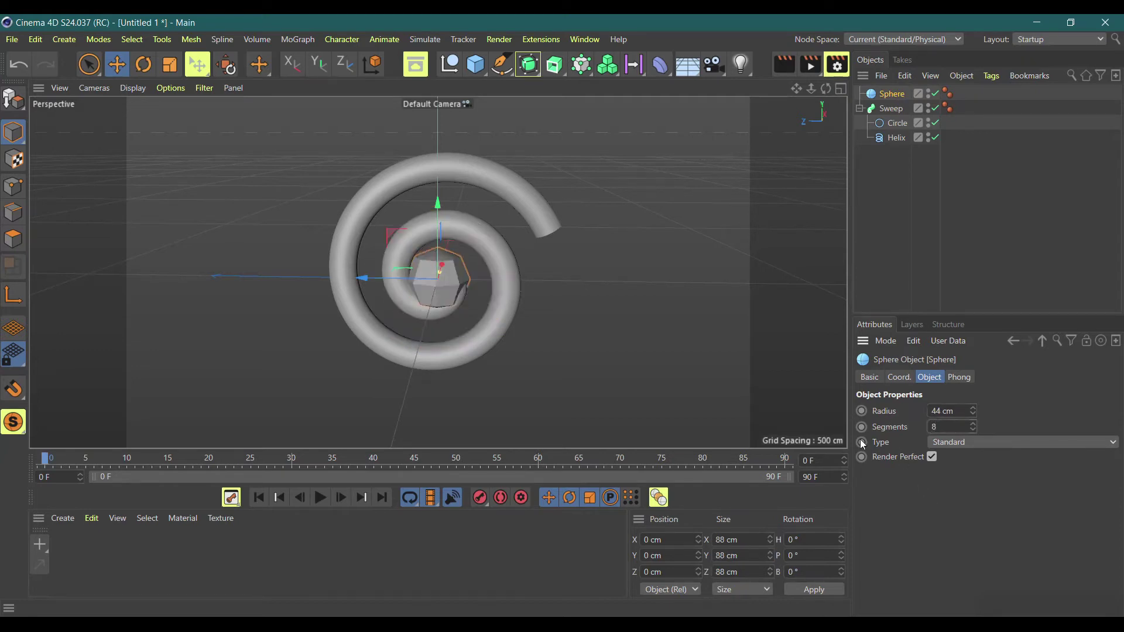
click(860, 108)
Put the sphere in a Cloner set to Object mode targeting the Helix.
click(528, 64)
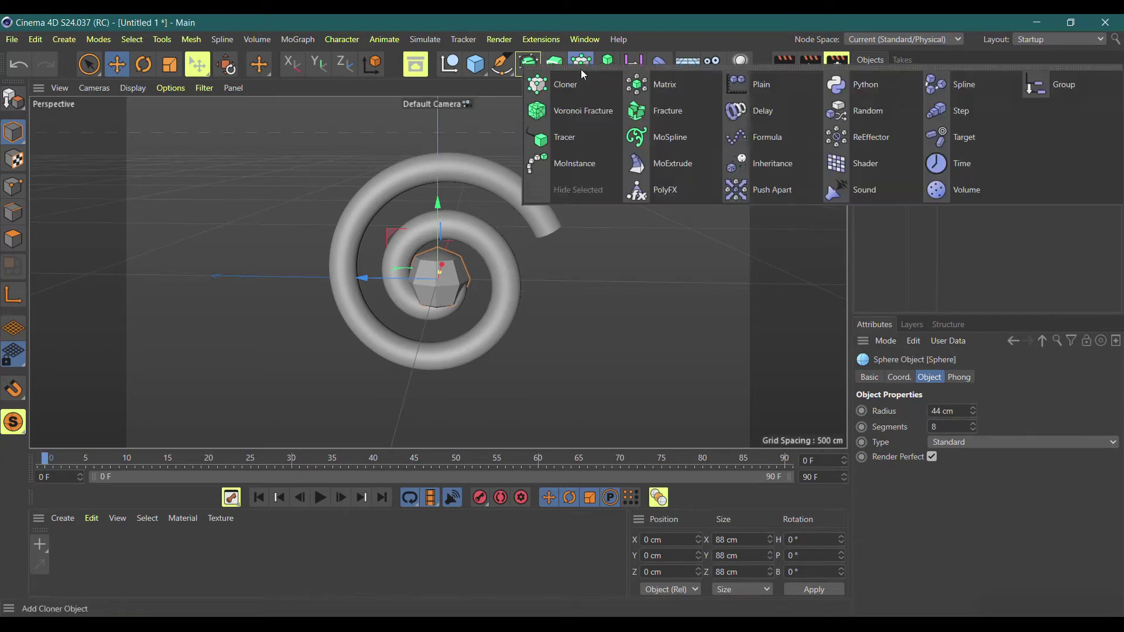
click(599, 86)
drag(896, 109, 894, 98)
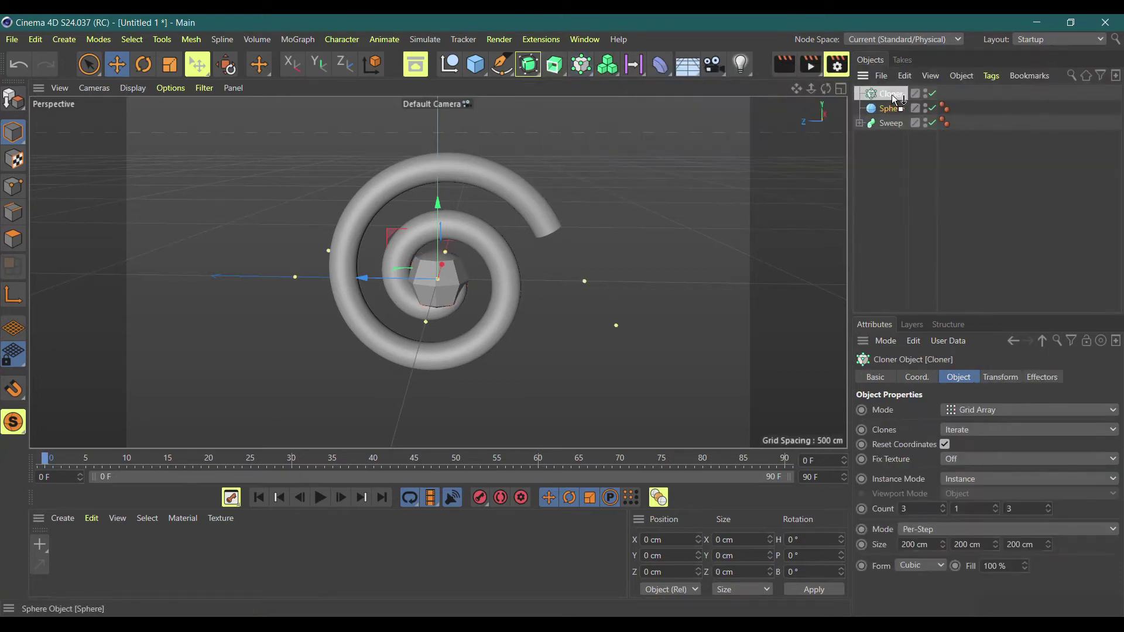
click(892, 95)
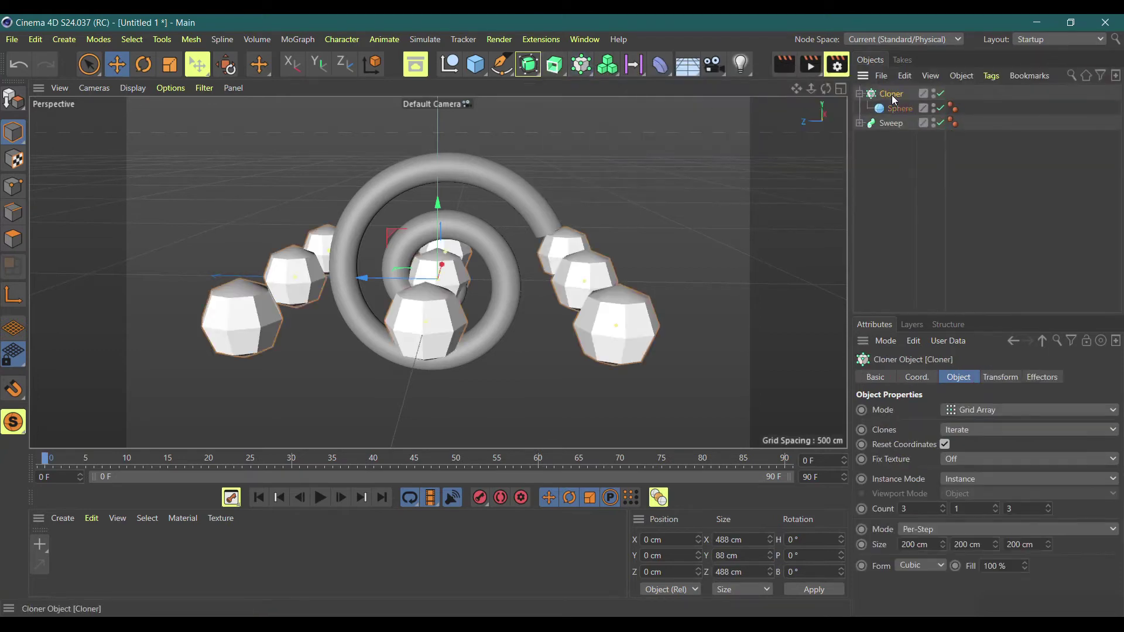
click(972, 413)
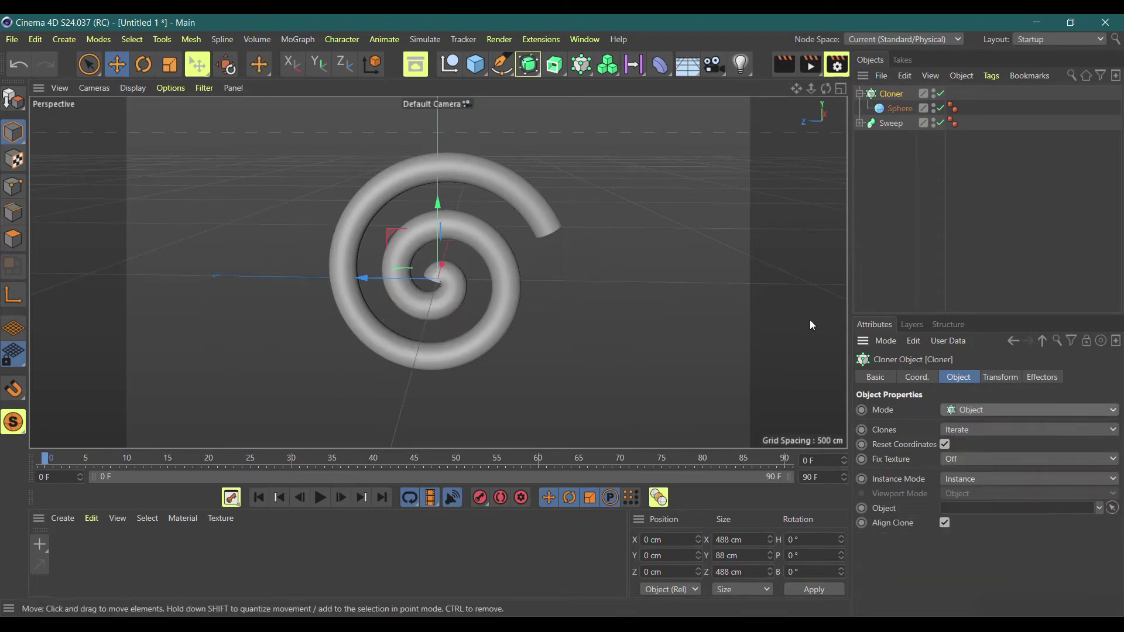
click(858, 123)
drag(895, 152, 977, 510)
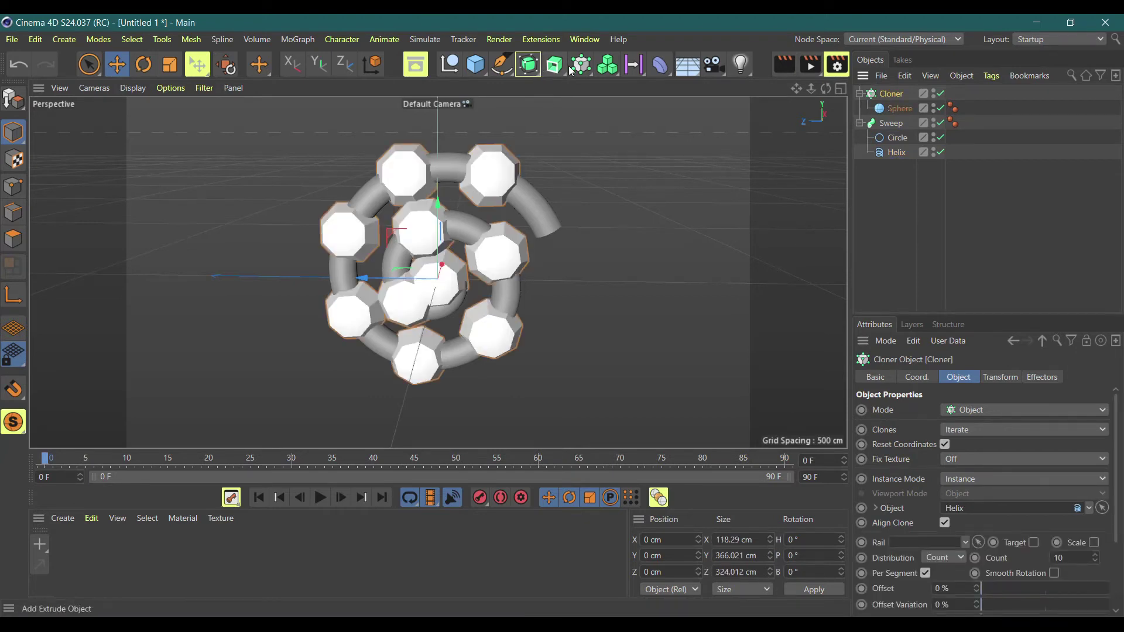
Nest a Volume Builder under a Volume Mesher and feed the Cloner into it.
click(612, 75)
click(673, 85)
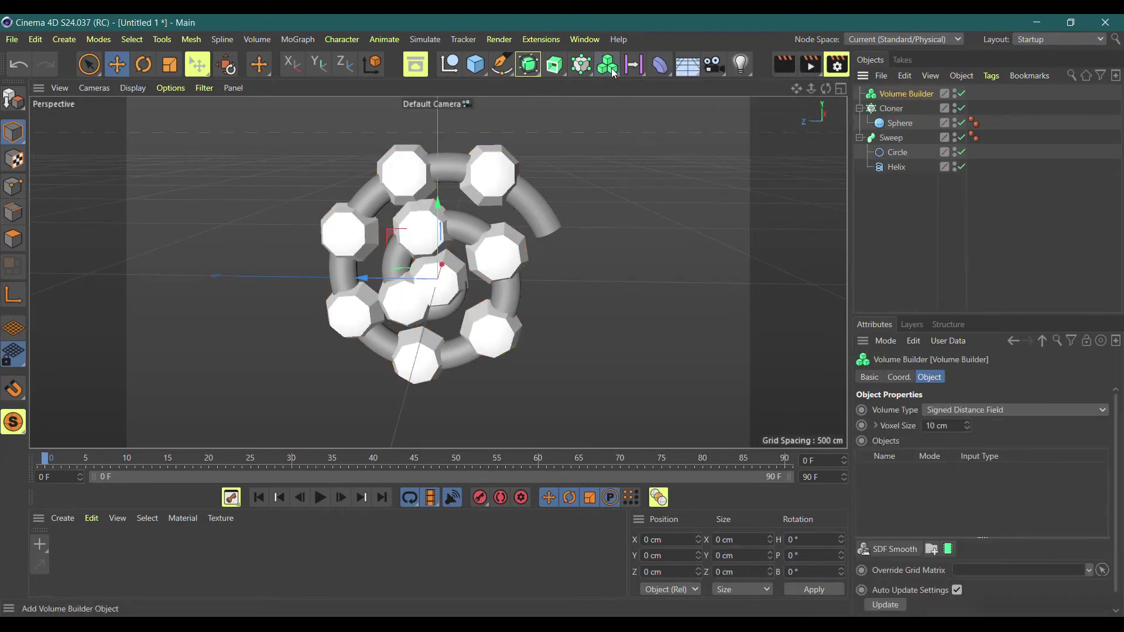
click(608, 68)
click(647, 112)
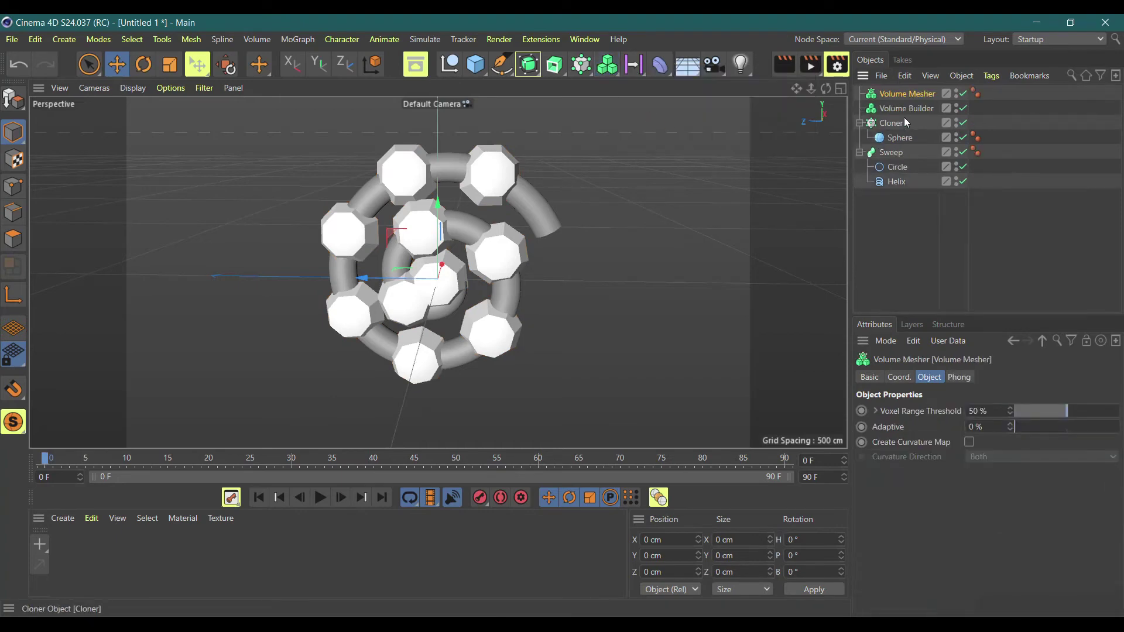
mouse_move(905, 108)
mouse_down()
mouse_move(909, 99)
mouse_move(907, 130)
mouse_up()
click(860, 138)
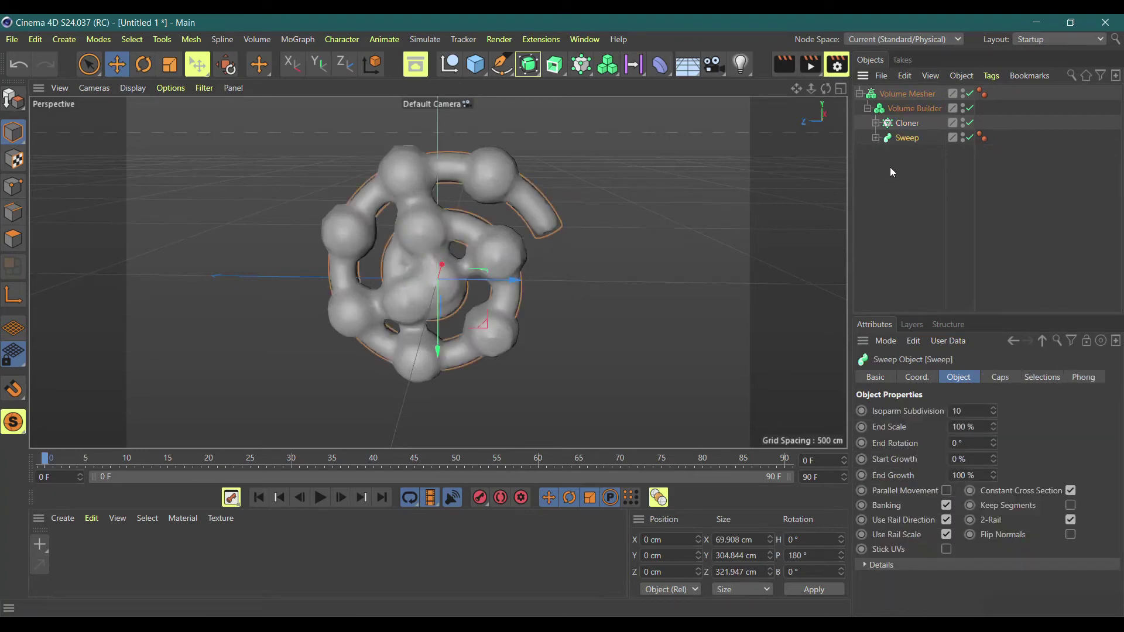
click(911, 108)
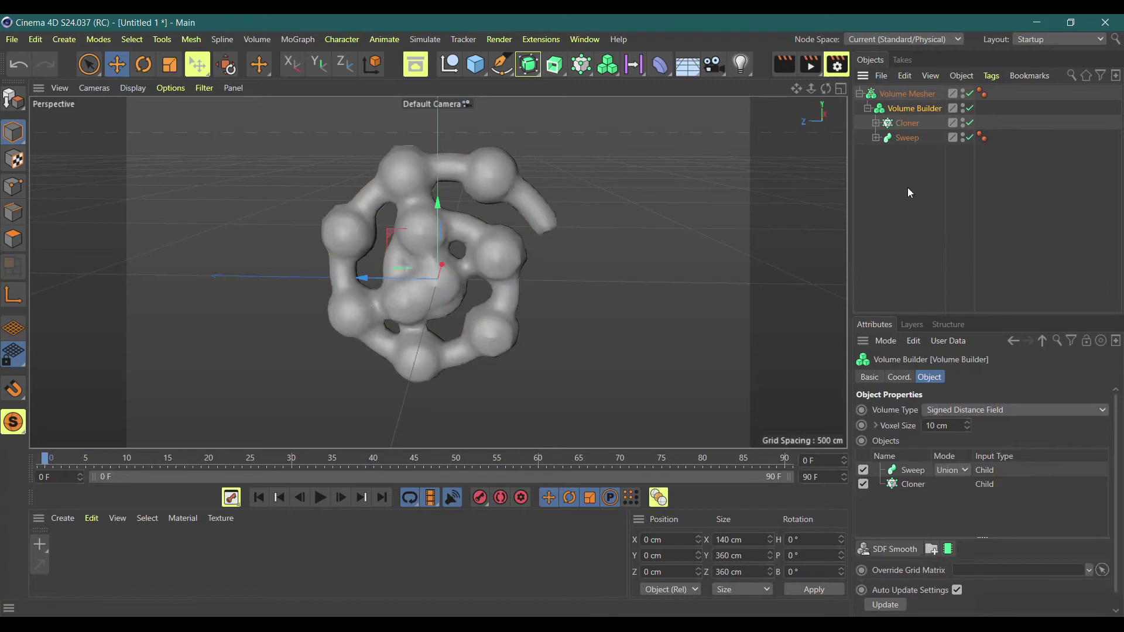
Raise the Volume Mesher voxel range threshold to 86%.
click(908, 94)
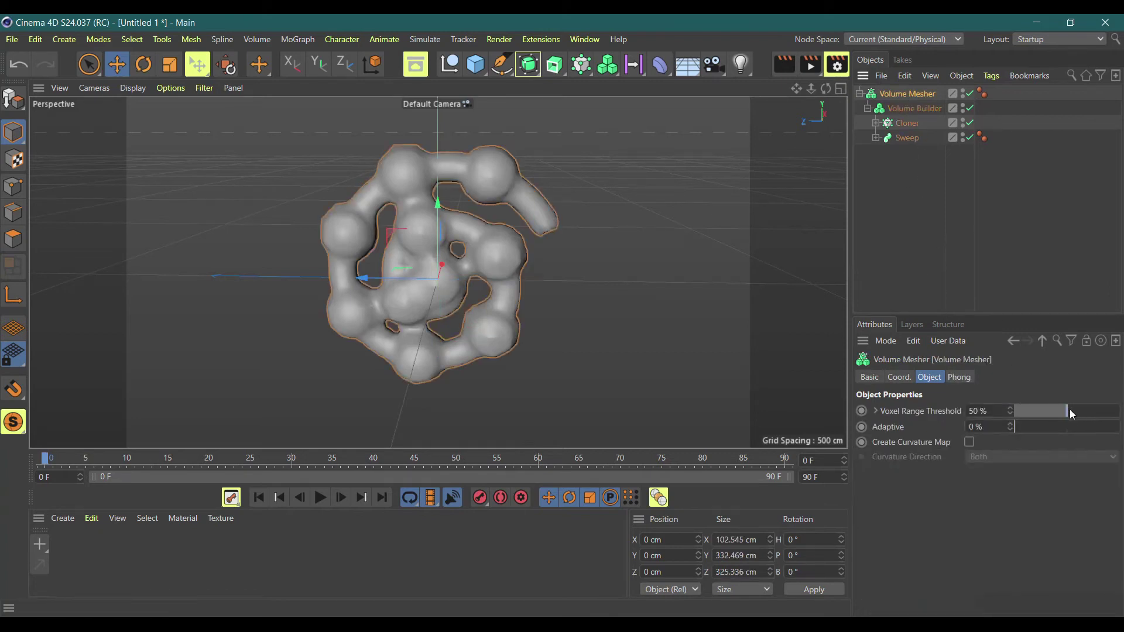
drag(1070, 411, 1106, 411)
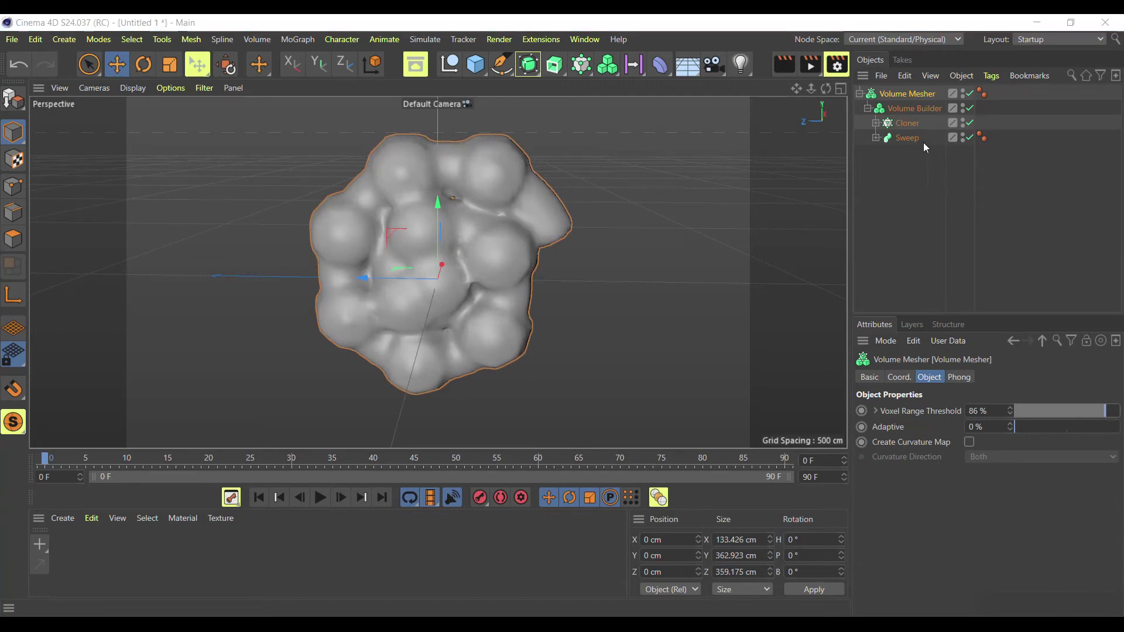
click(875, 123)
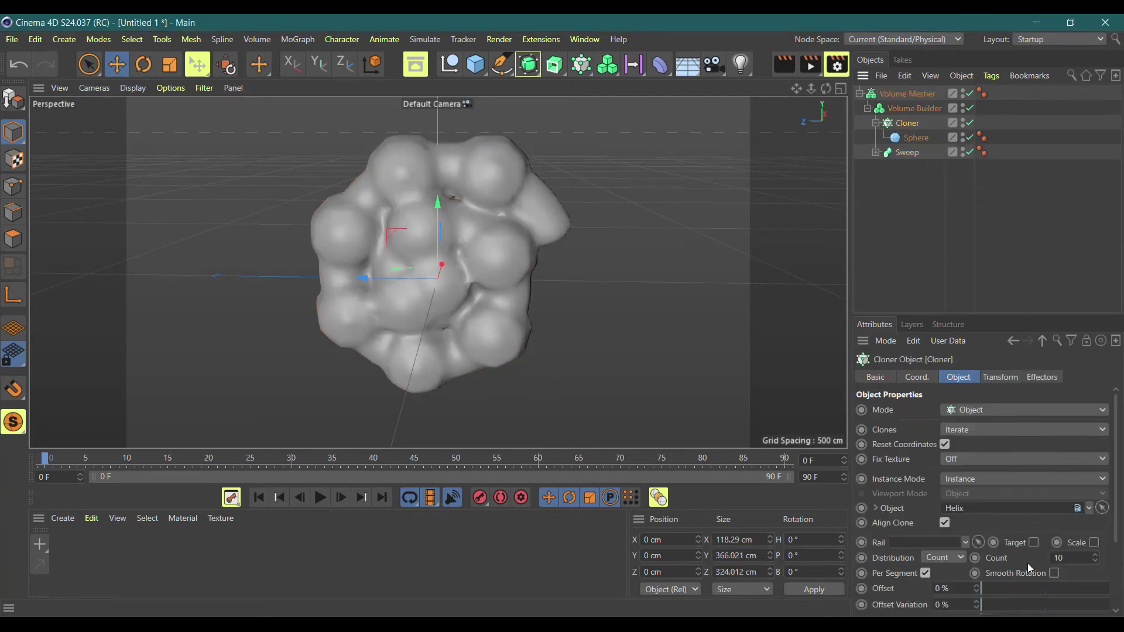
Set the Cloner count to 25 and lower the mesher threshold to about 41%.
click(1070, 558)
text(25)
key(Return)
scroll(1117, 563, down, 3)
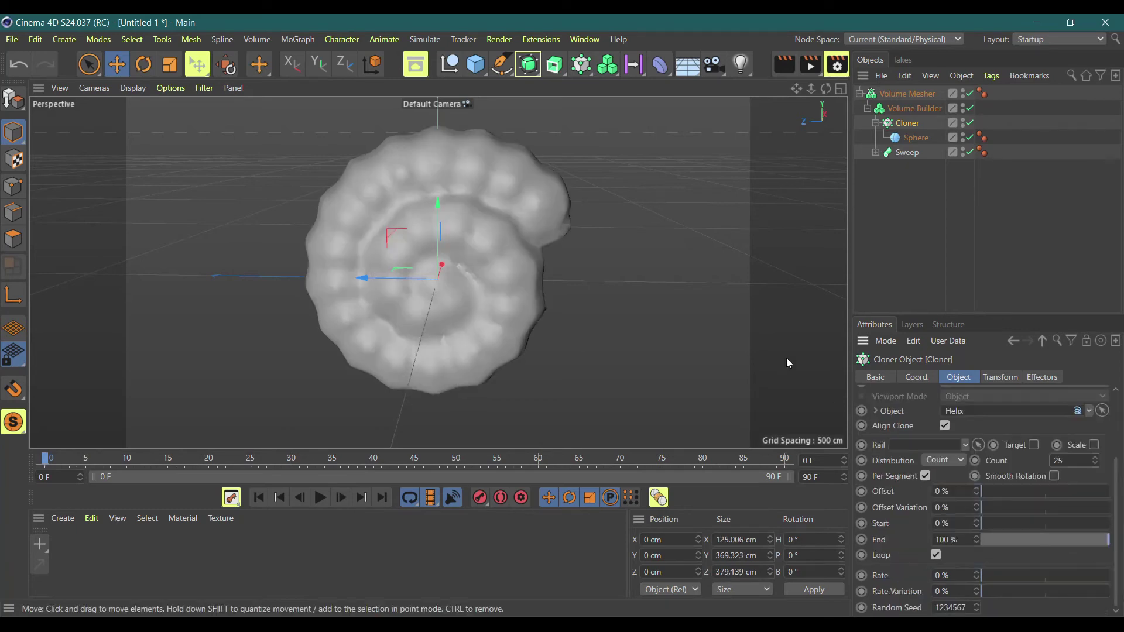
click(899, 95)
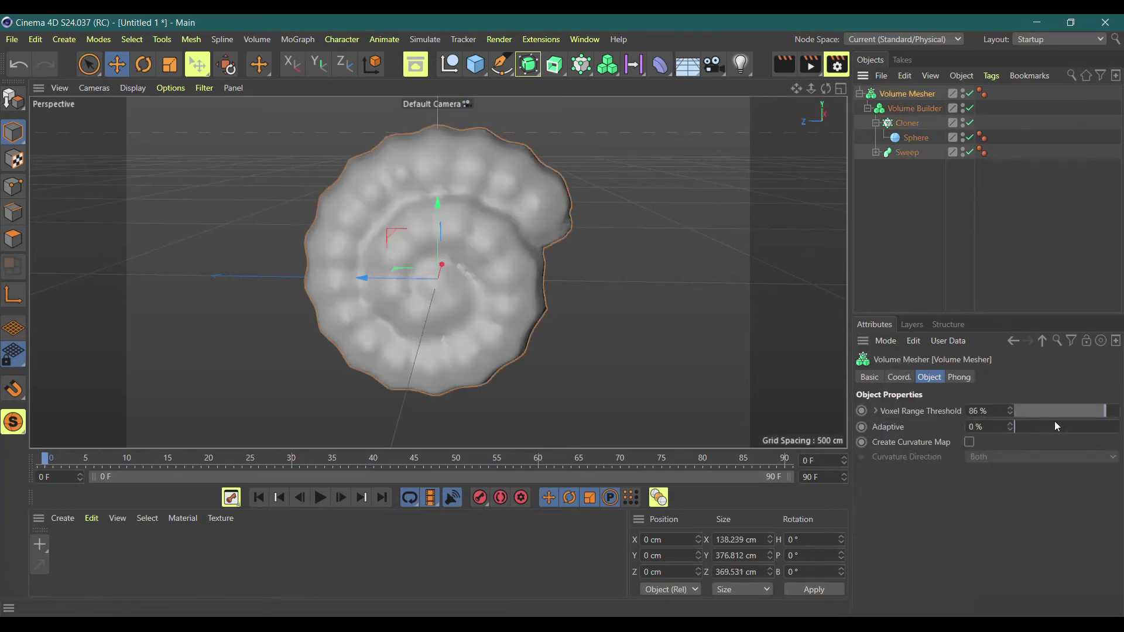
drag(1098, 412, 1058, 437)
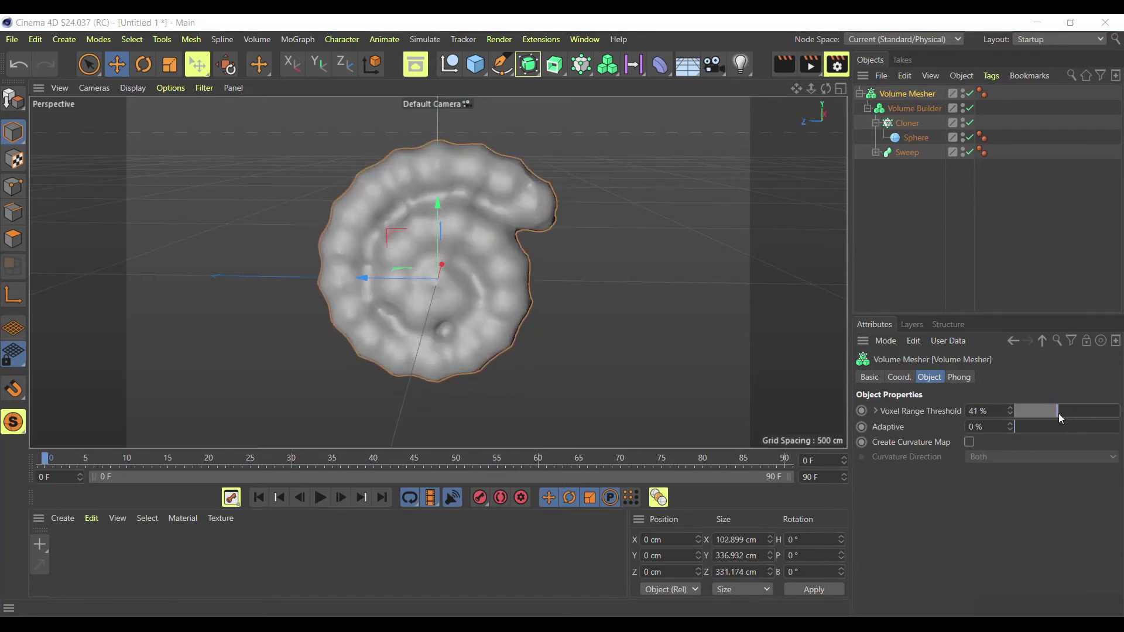
click(989, 410)
text(53)
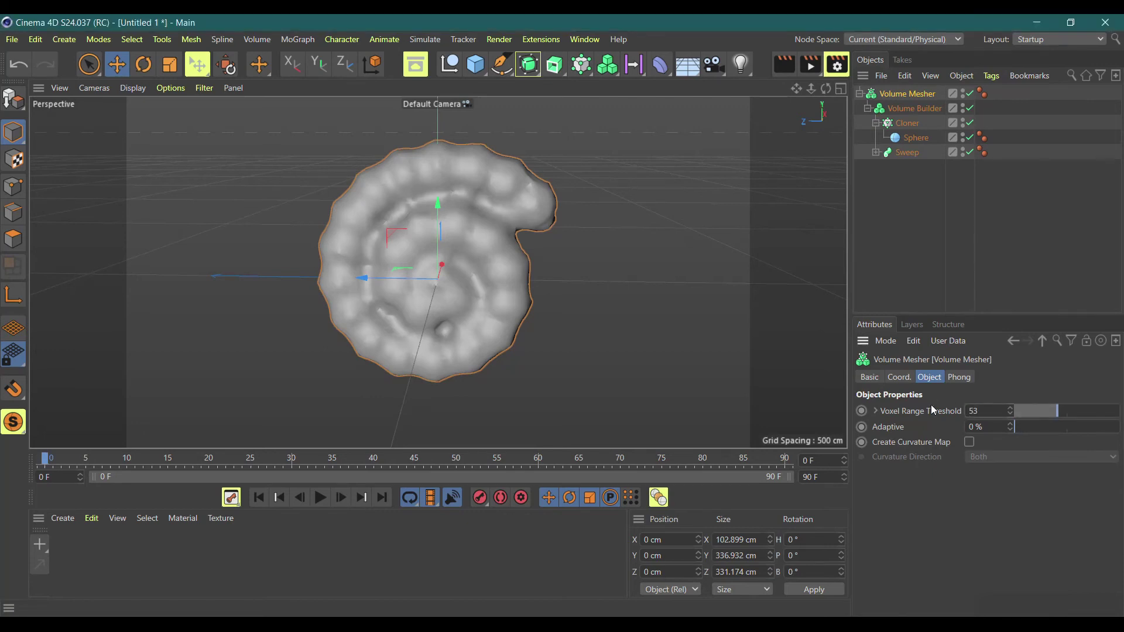
Give the Volume Builder 7.3 cm voxels and an SDF Smooth layer below the Cloner.
click(923, 110)
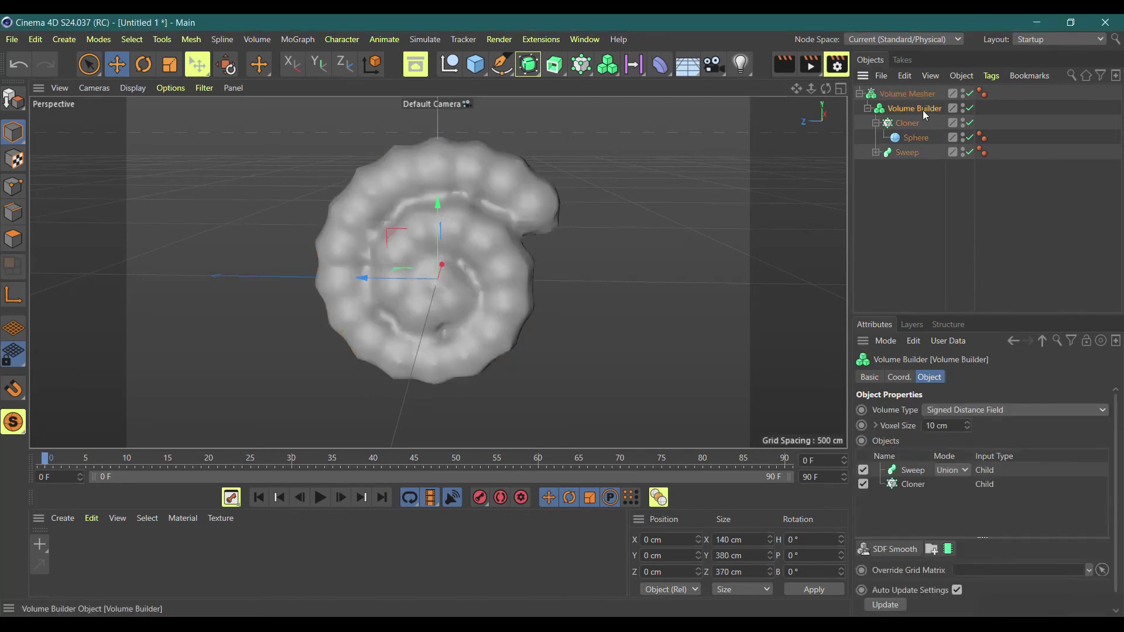
click(950, 430)
text(7.3)
key(Return)
click(884, 550)
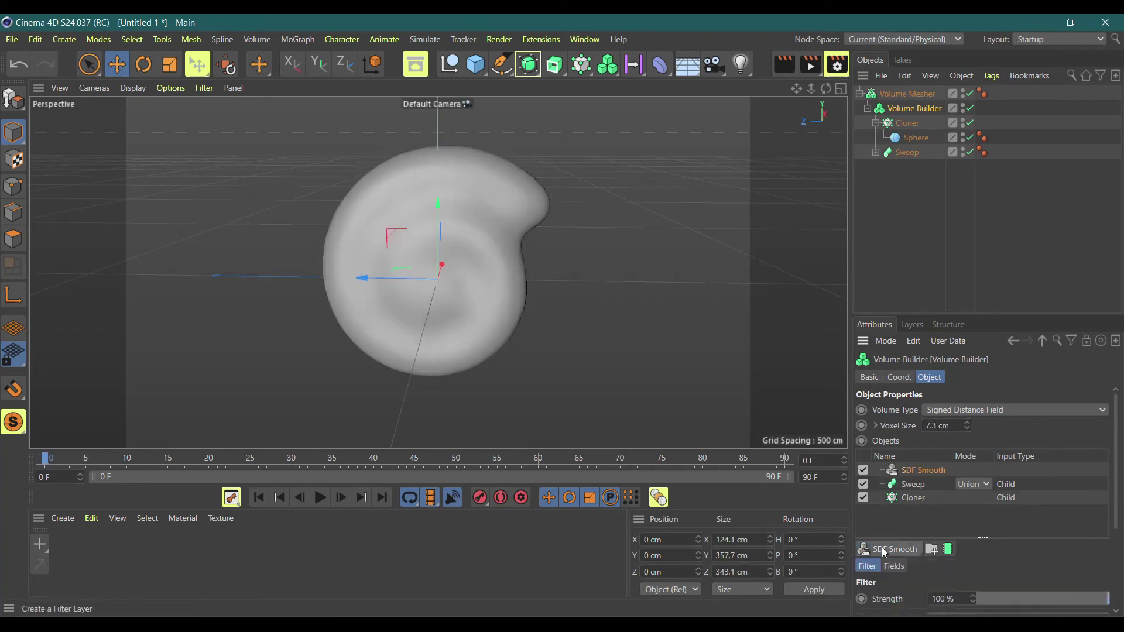
drag(917, 471, 915, 509)
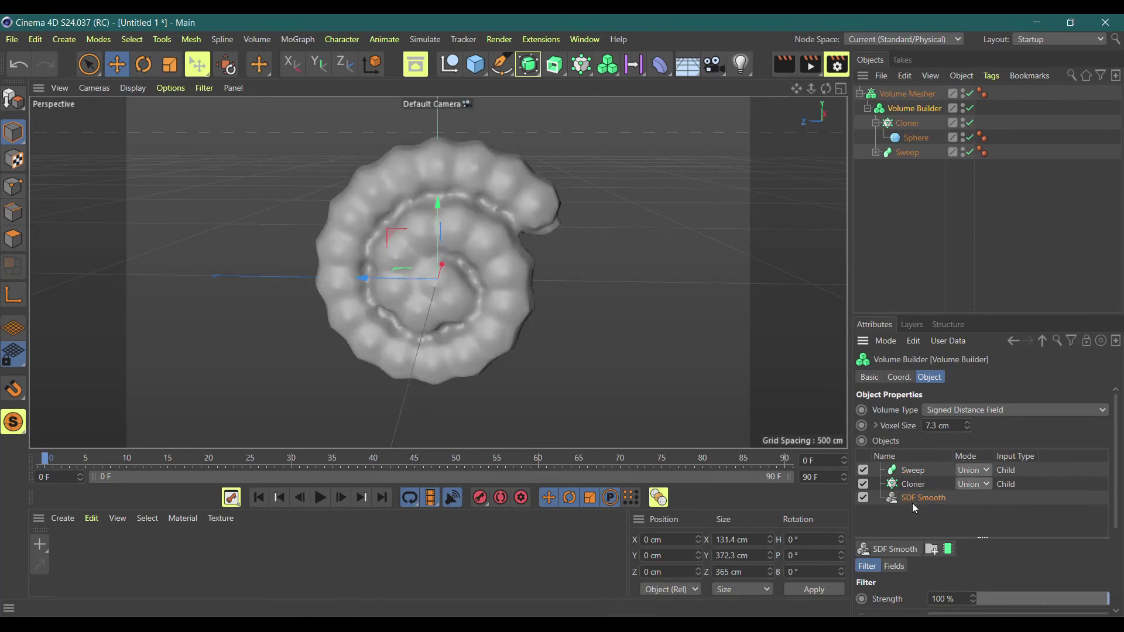
mouse_move(826, 88)
mouse_down()
mouse_move(861, 93)
mouse_move(846, 135)
mouse_up()
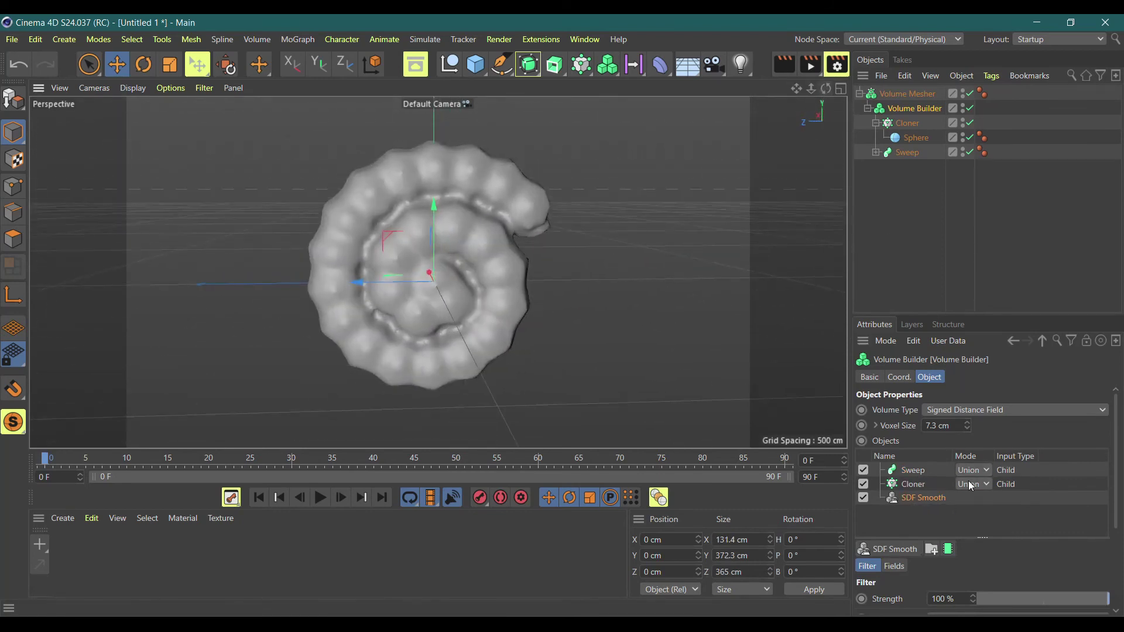
Create a new standard material with a Gradient shader in its Color texture.
click(62, 518)
mouse_move(114, 387)
click(278, 391)
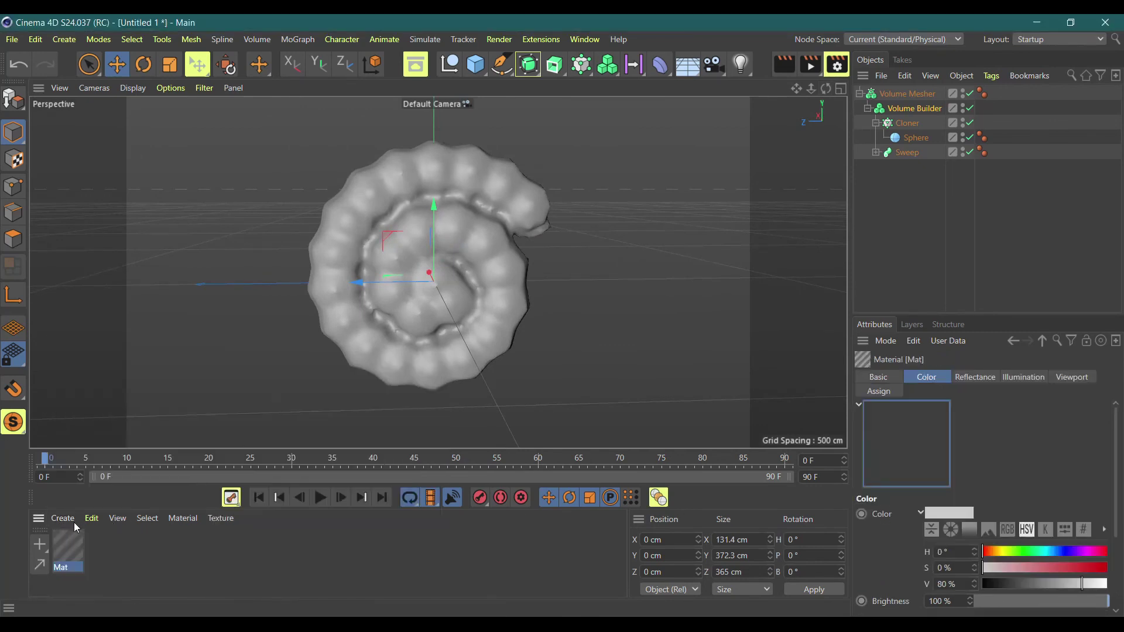
double_click(78, 548)
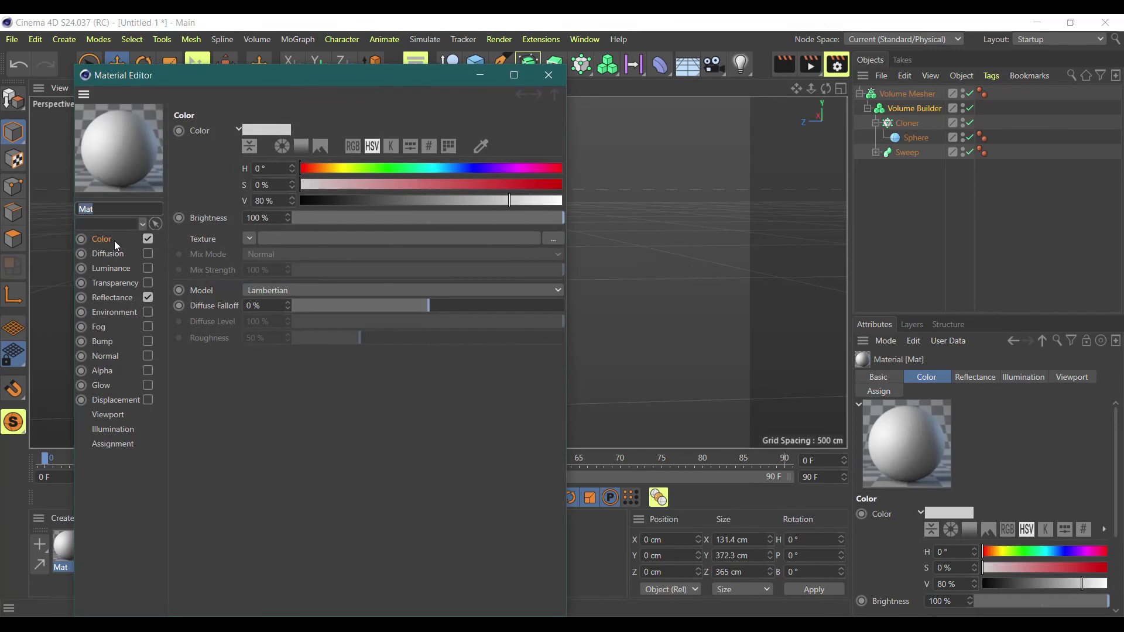
click(248, 238)
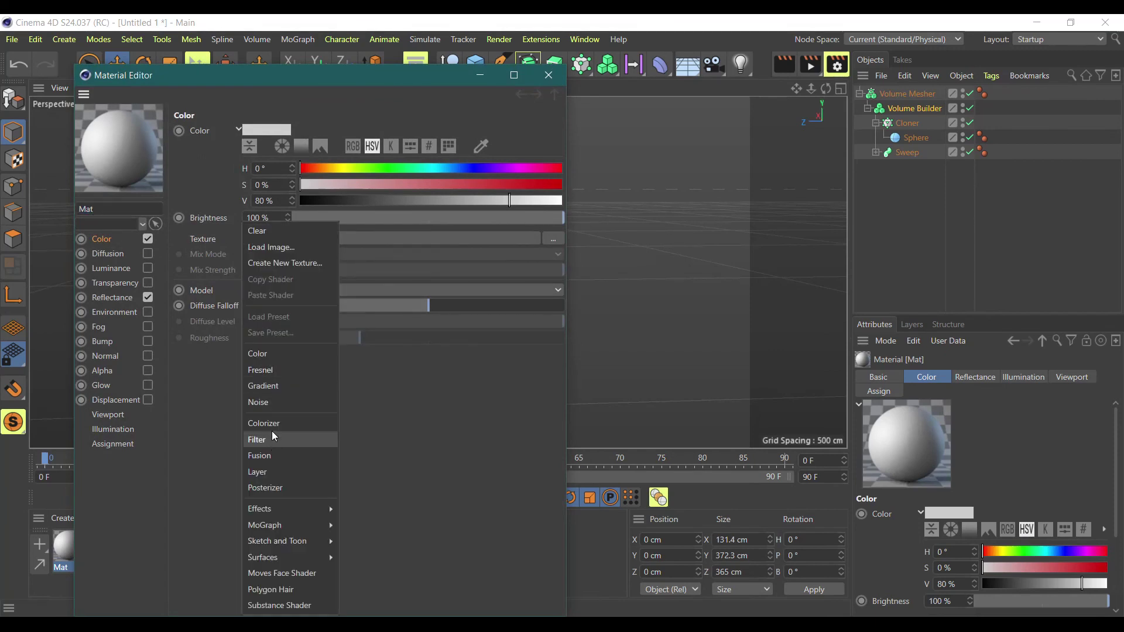
click(275, 386)
Make the gradient 2D - Circular with the Flame 6 preset and apply Mat to the Volume Mesher.
click(265, 275)
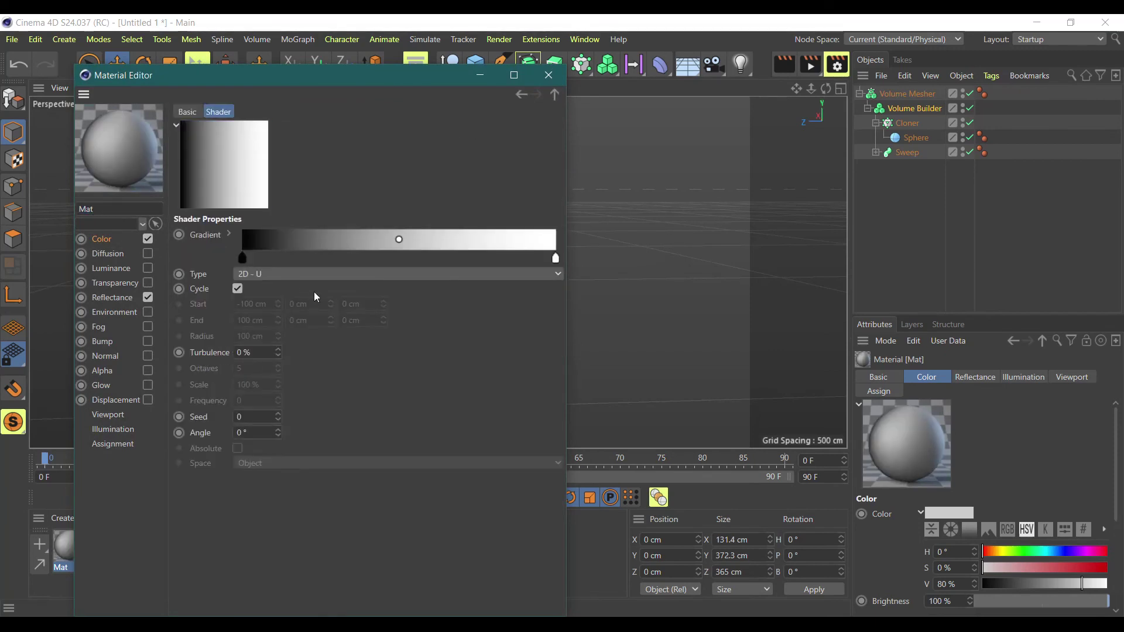
click(289, 275)
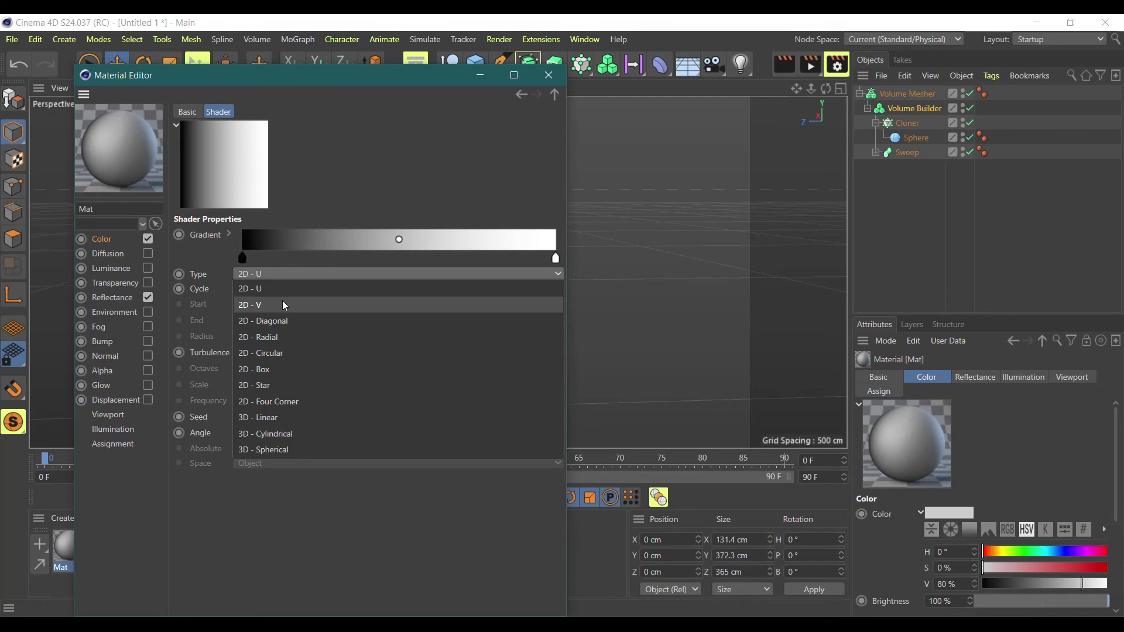
click(283, 336)
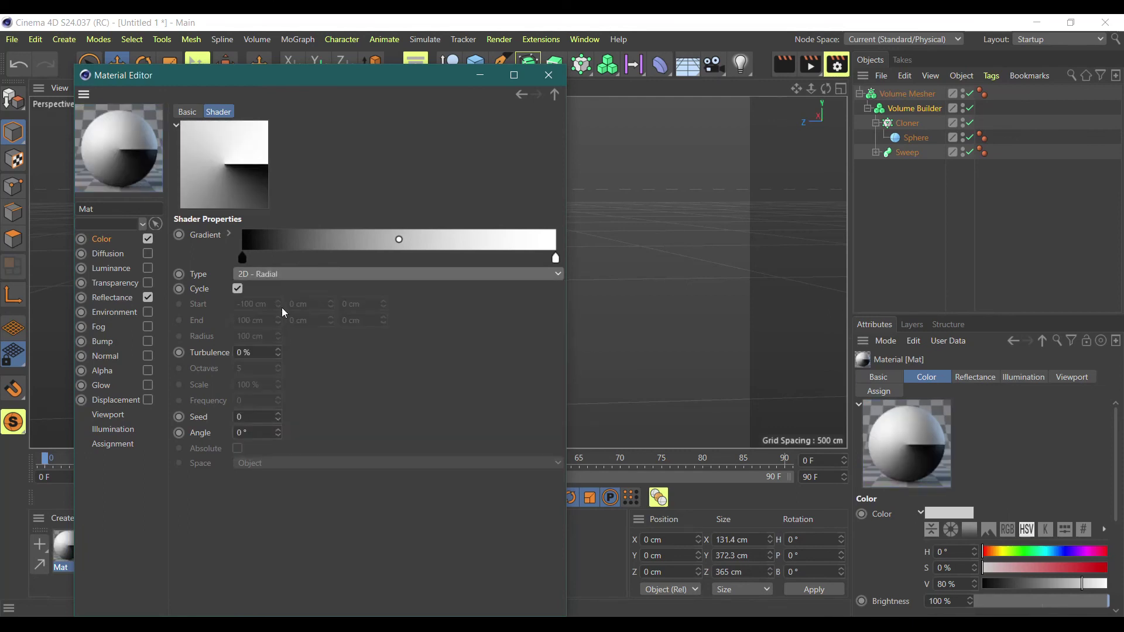
click(293, 274)
click(293, 354)
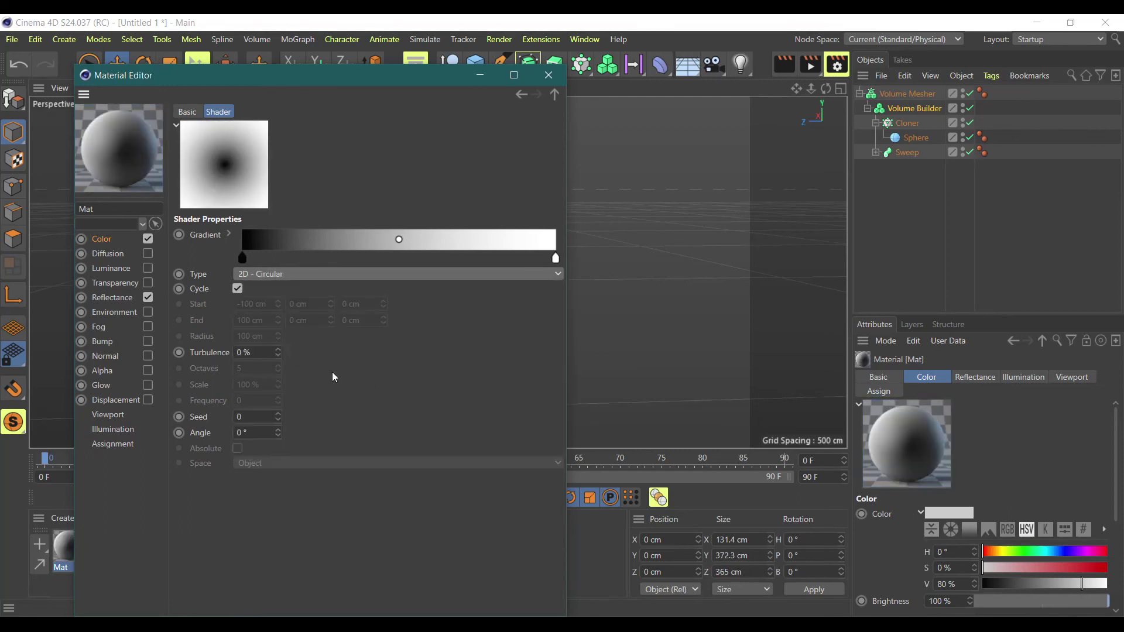
click(229, 234)
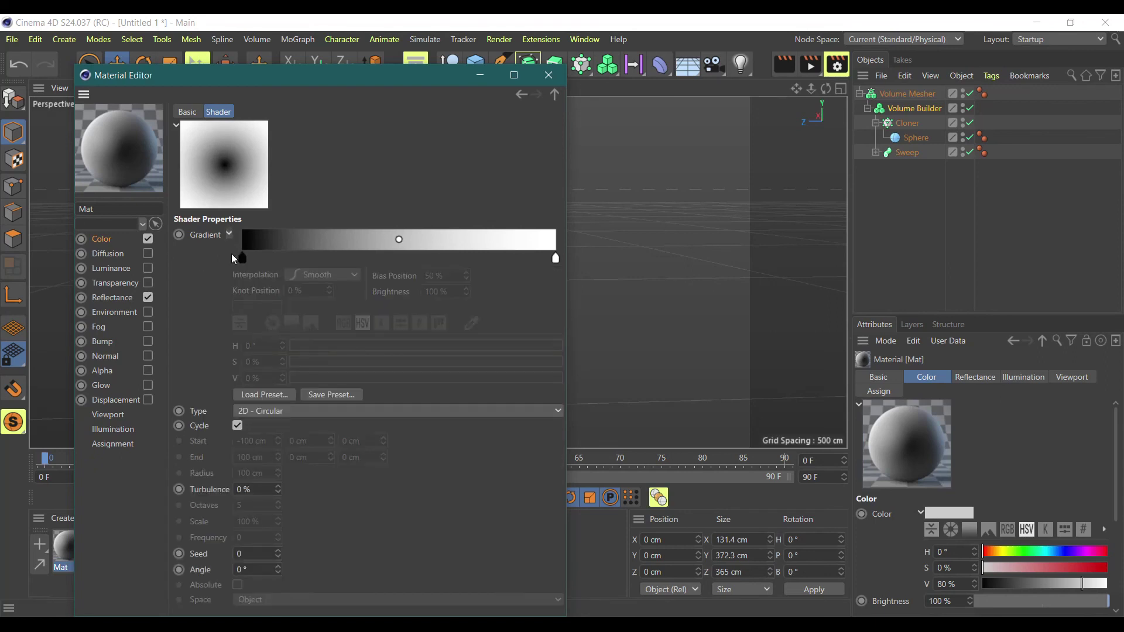
click(261, 395)
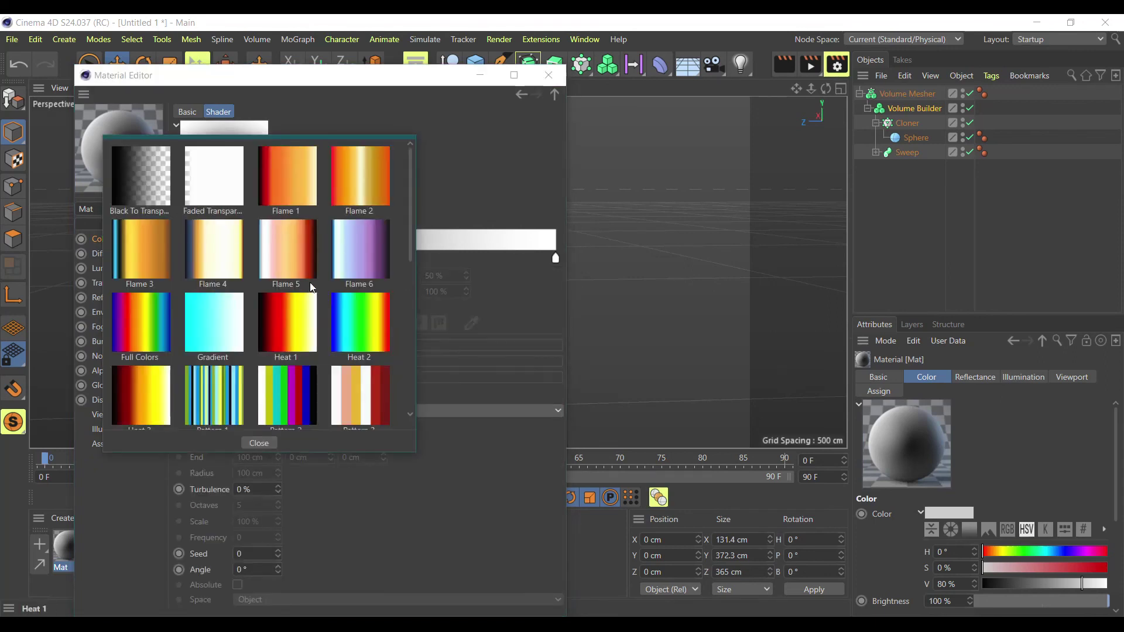
double_click(348, 252)
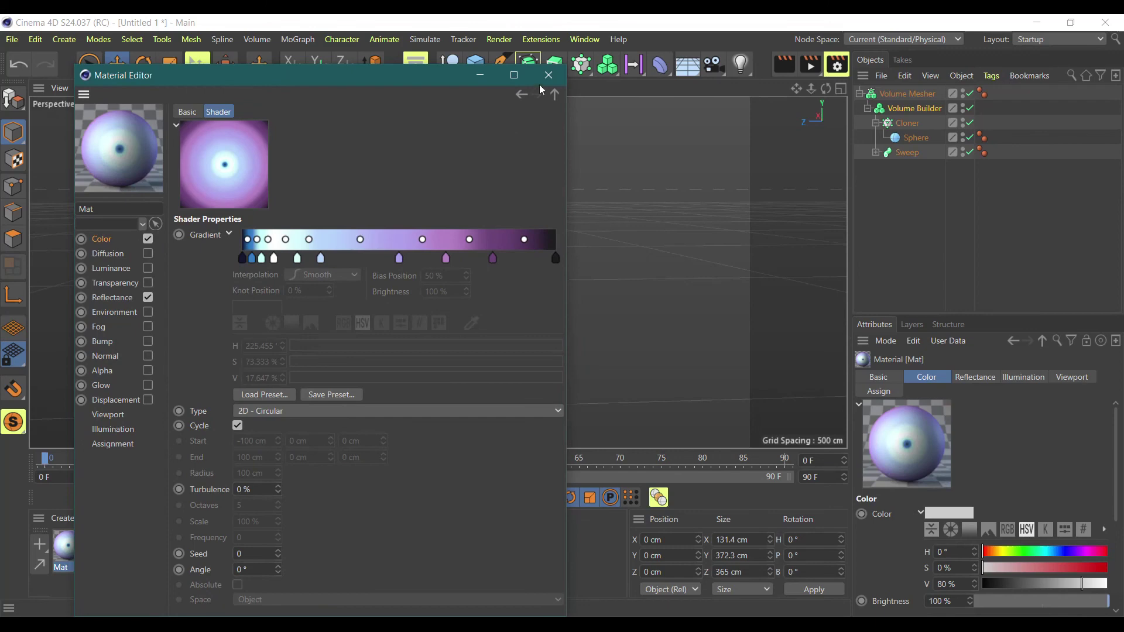
click(548, 75)
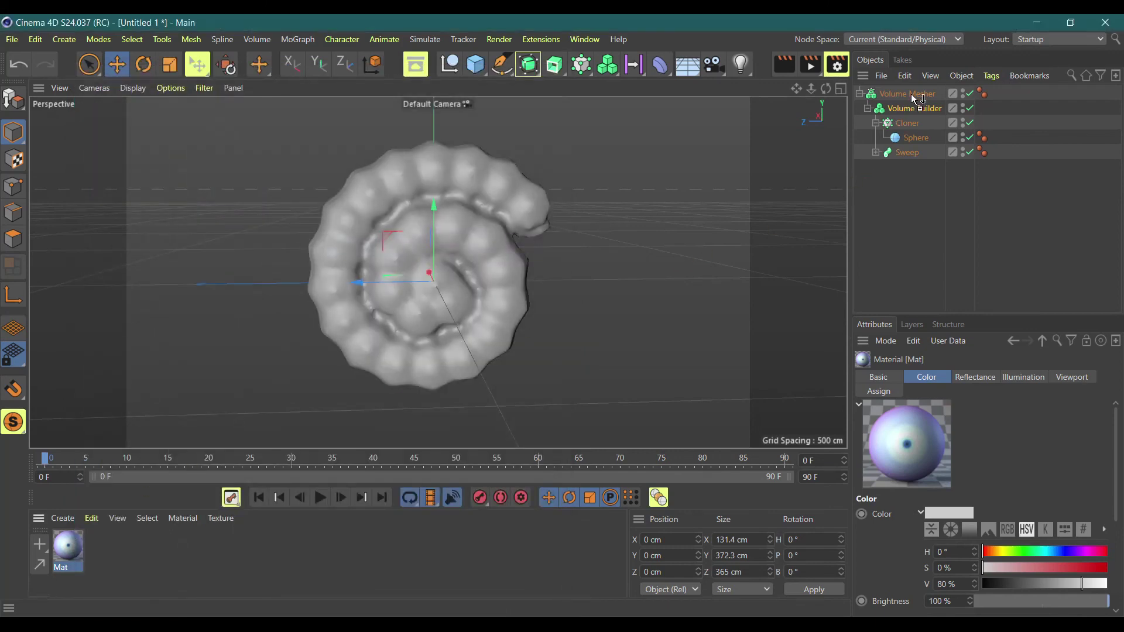
drag(918, 96, 917, 95)
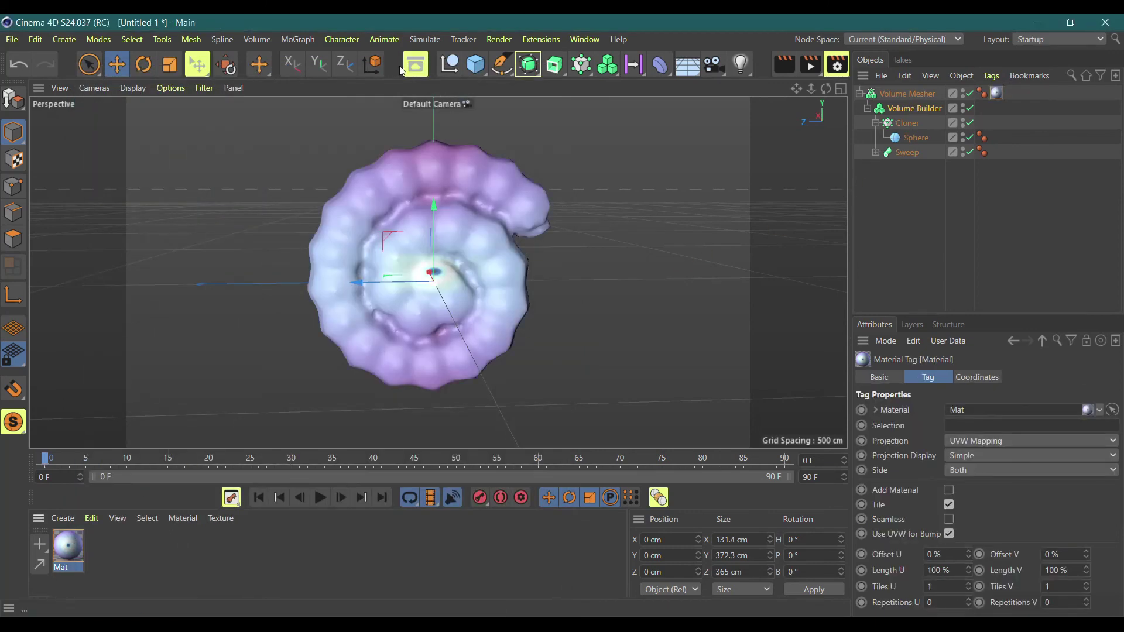
Render a viewport preview of the purple gradient spiral shell.
click(790, 69)
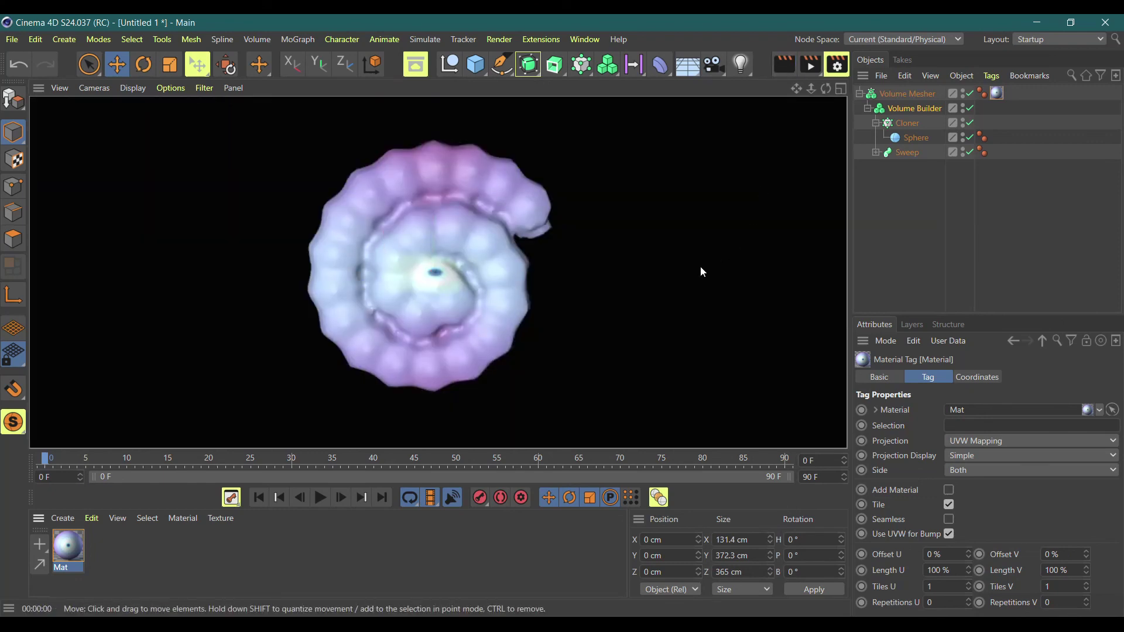
click(475, 65)
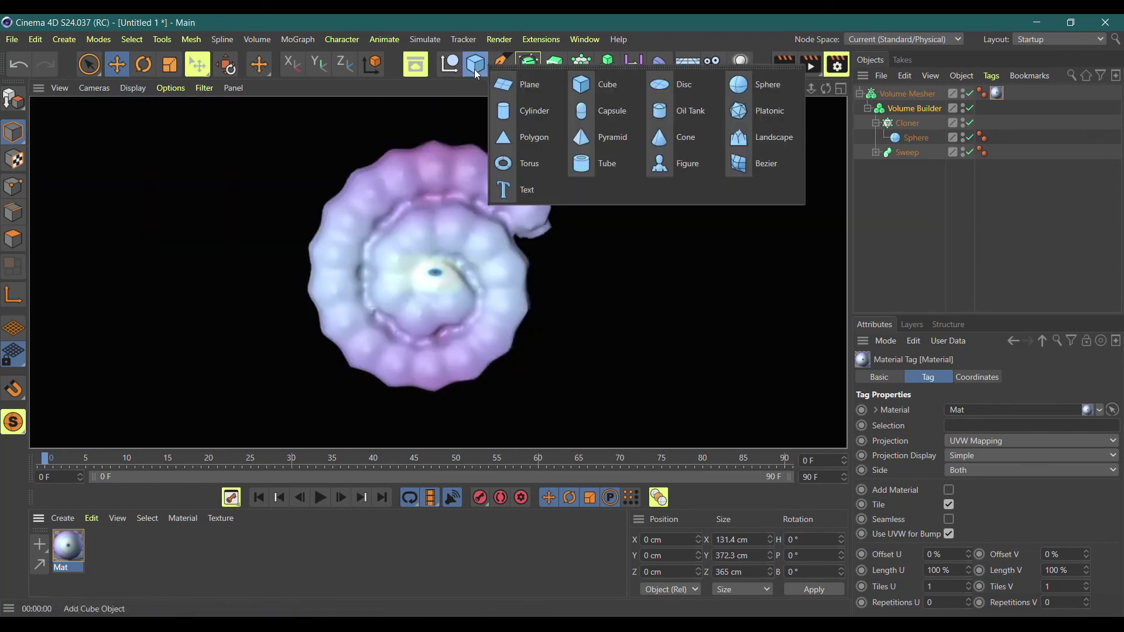